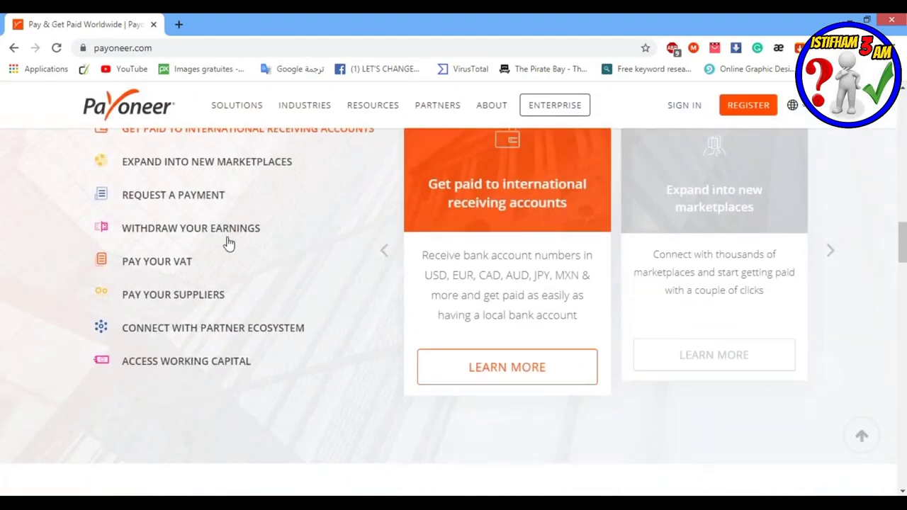
scroll(264, 268, down, 15)
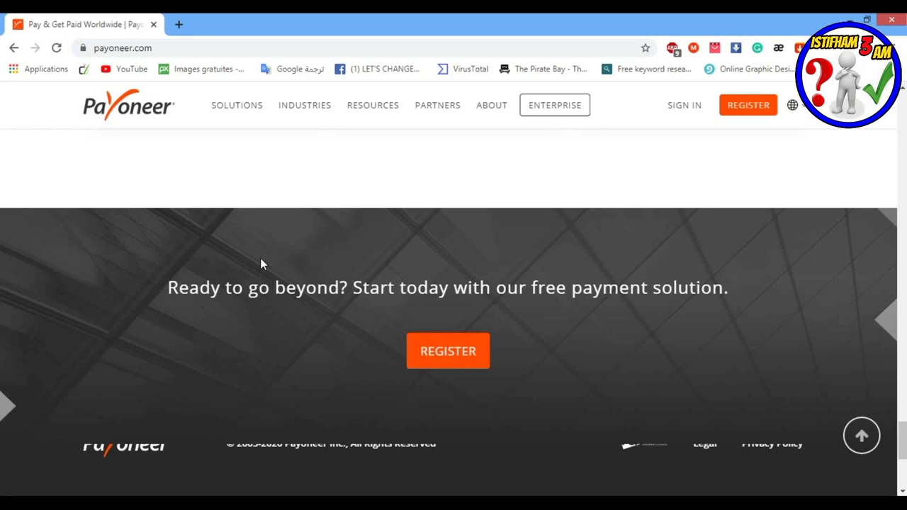
Step: Choose العربية (Arabic) from the Payoneer language selector, reselecting it after scrolling
mouse_move(802, 112)
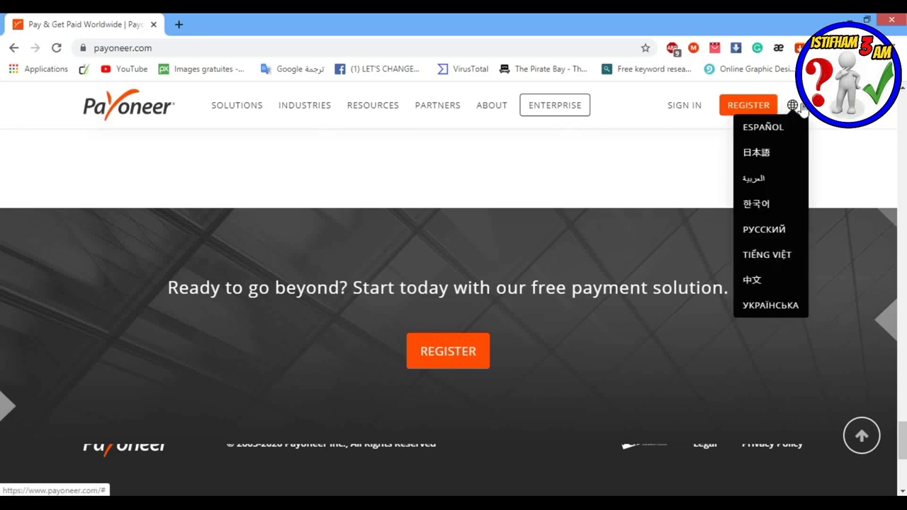
click(756, 178)
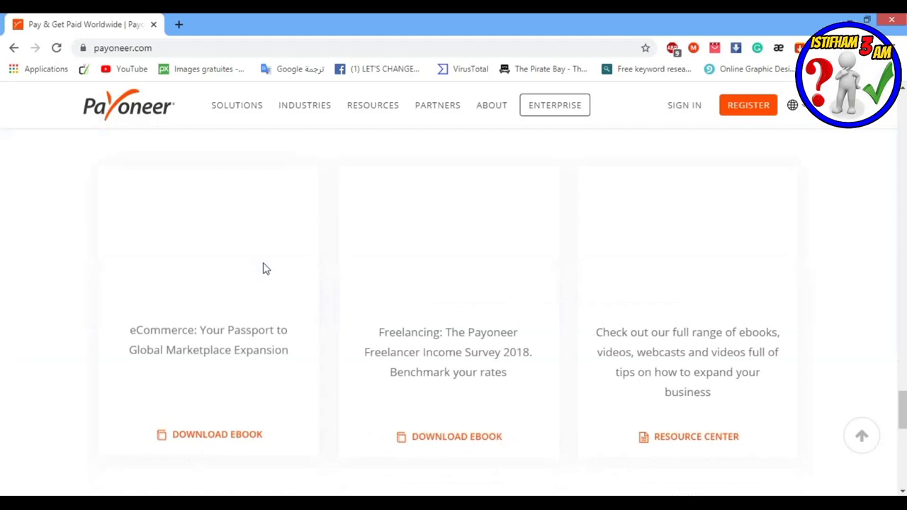
scroll(261, 264, down, 5)
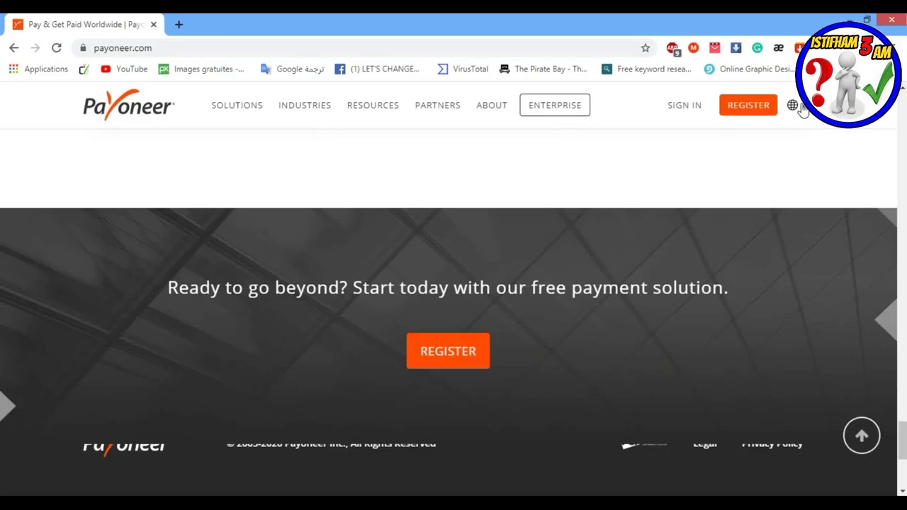
mouse_move(803, 109)
click(755, 180)
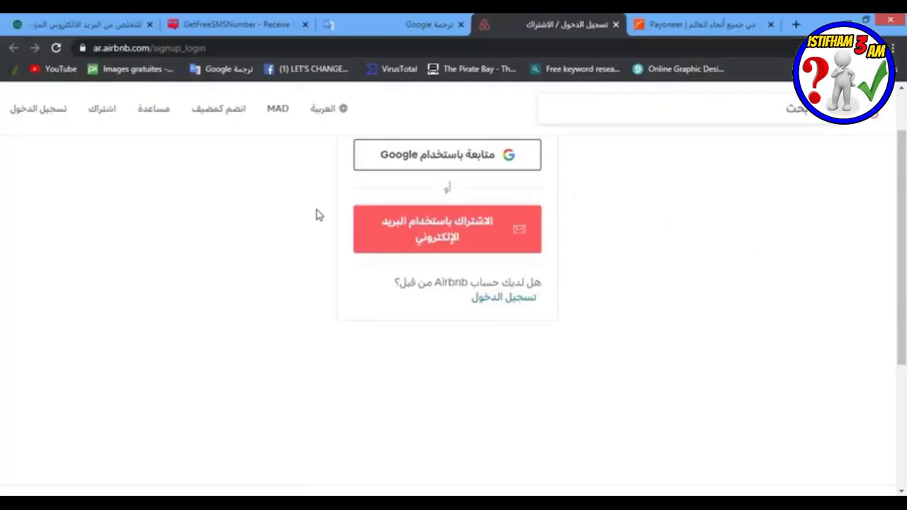
Step: Choose e-mail sign-up and fill in the e-mail address, first name and last name
click(499, 221)
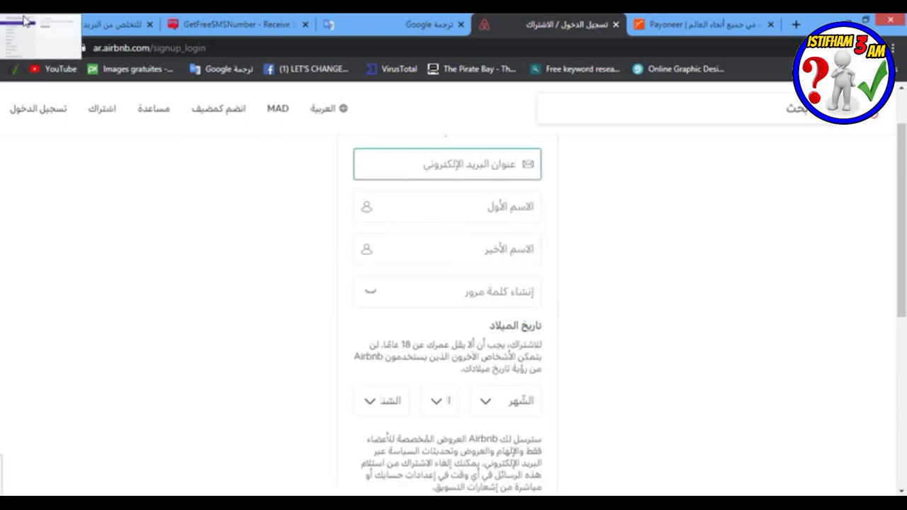
key(ctrl+v)
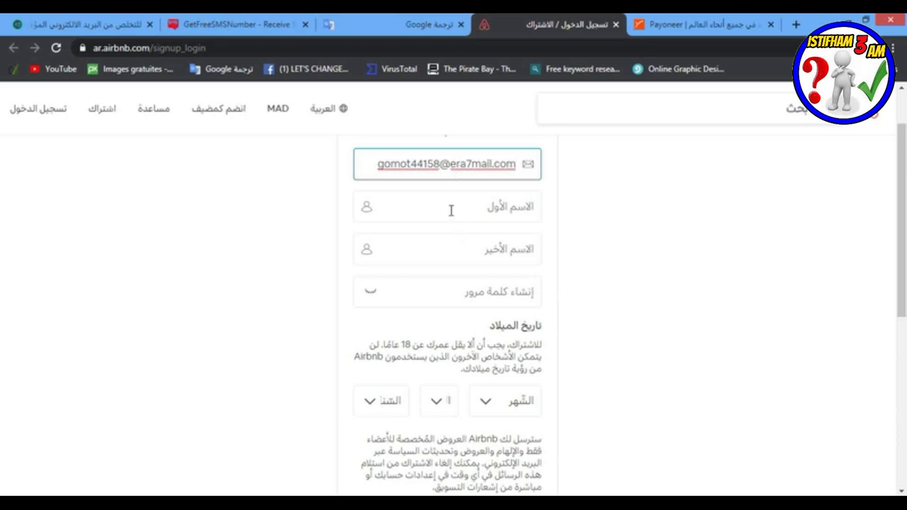
click(452, 211)
text(adl)
click(435, 240)
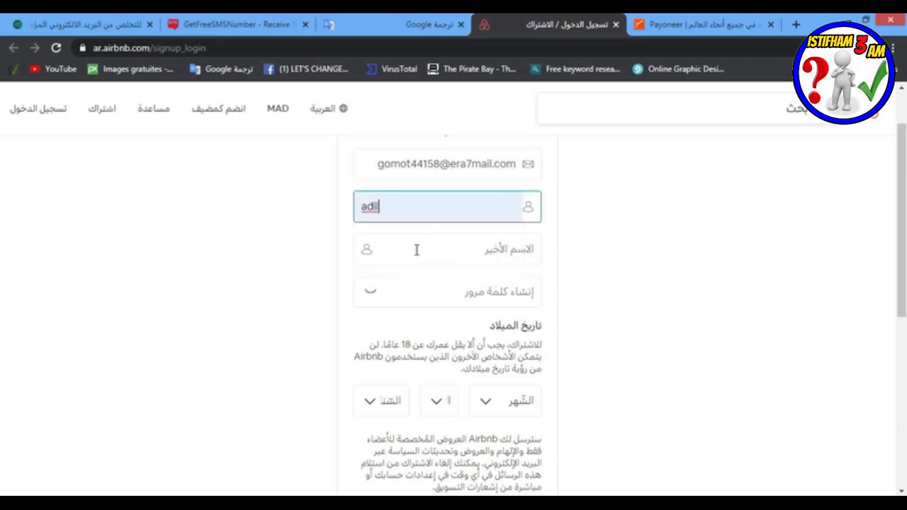
click(459, 244)
text(adill)
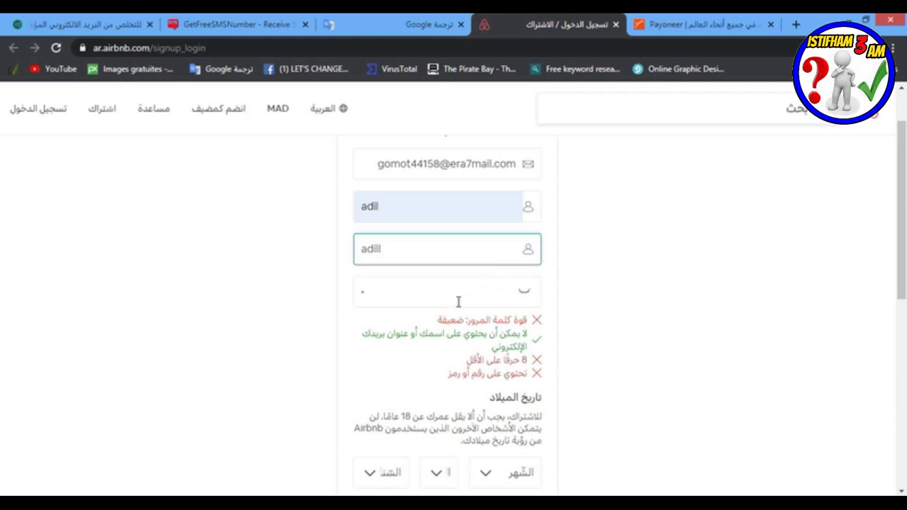
Step: Enter an account password until its strength is rated good
click(452, 297)
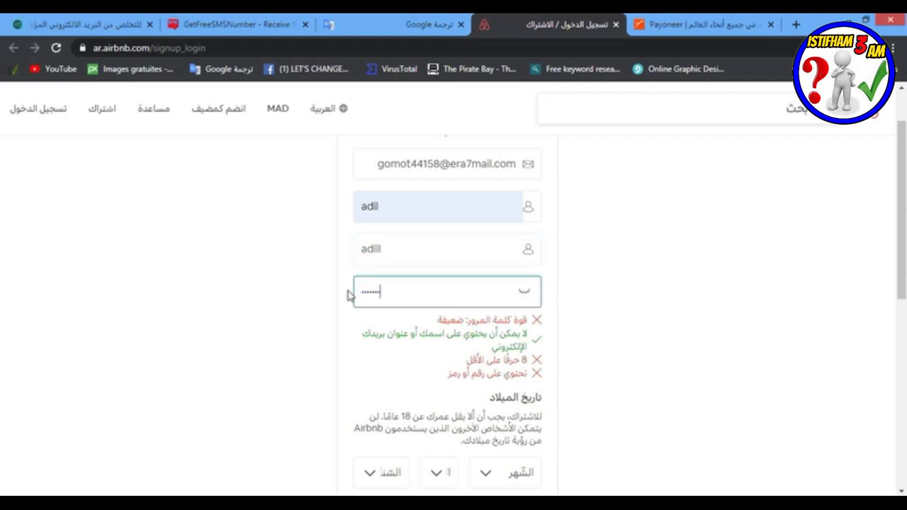
text(1)
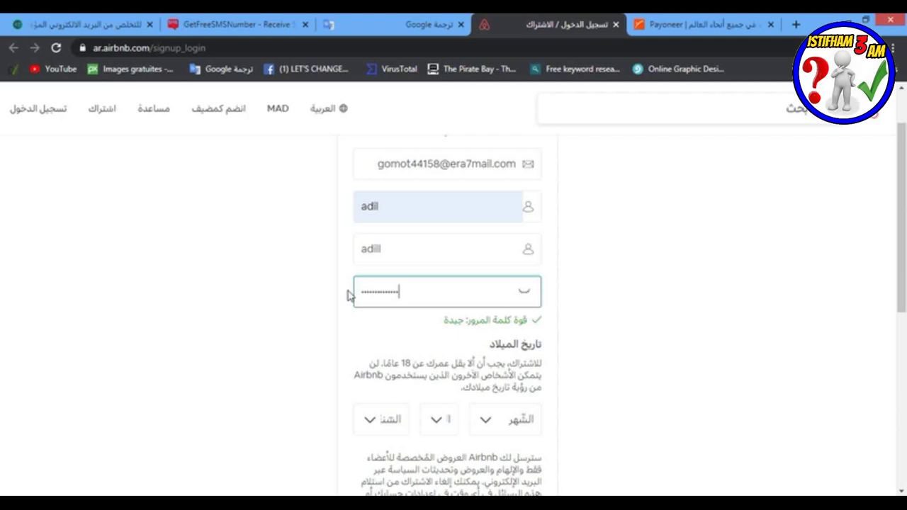
scroll(402, 304, down, 1)
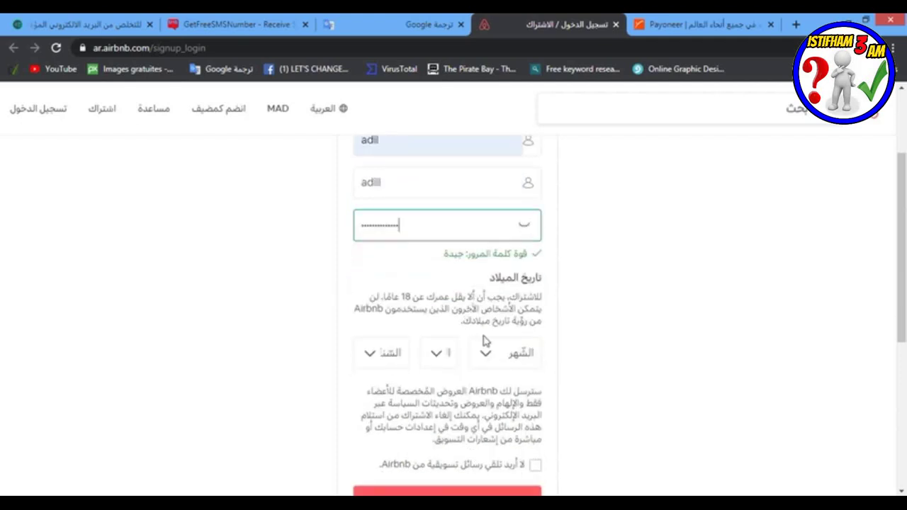
click(489, 353)
click(504, 244)
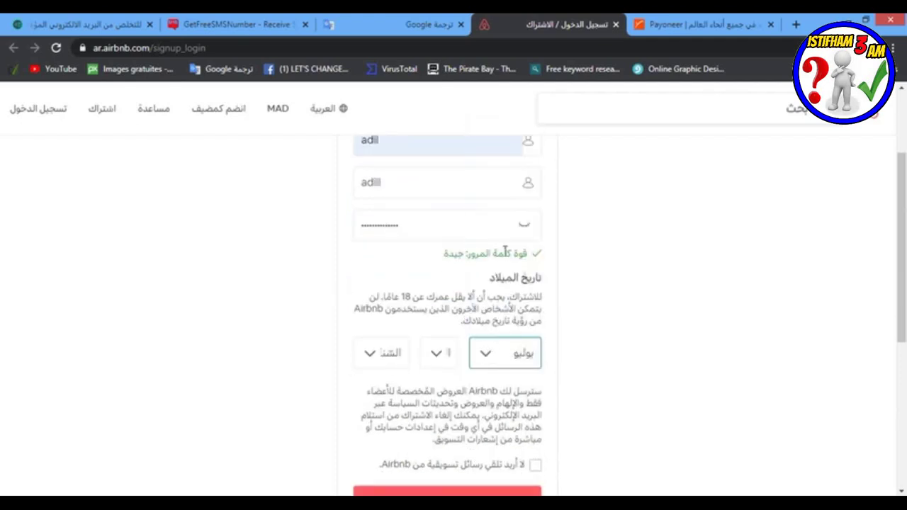
click(425, 358)
click(440, 213)
click(394, 358)
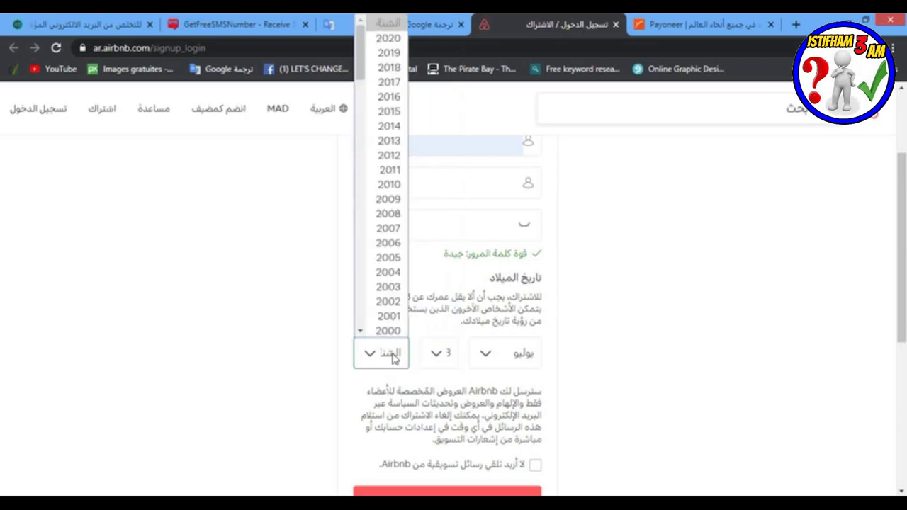
scroll(389, 206, down, 5)
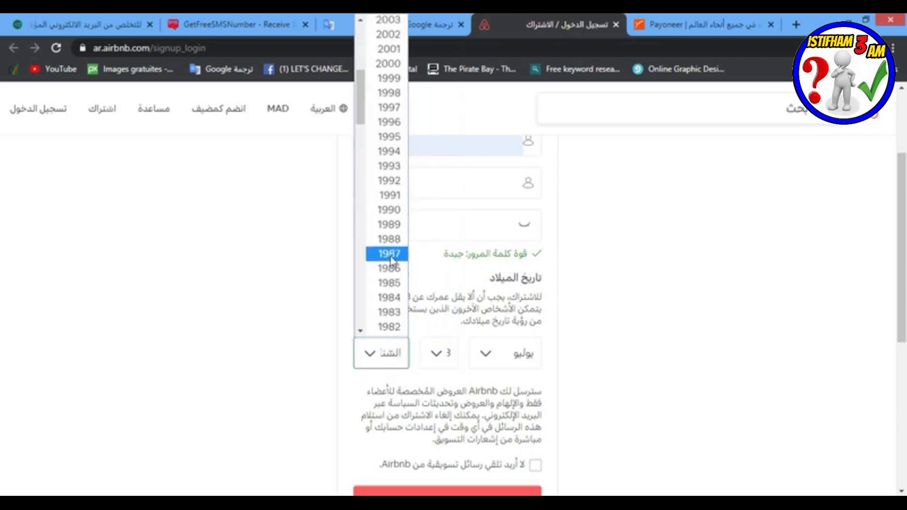
click(392, 224)
scroll(586, 371, down, 3)
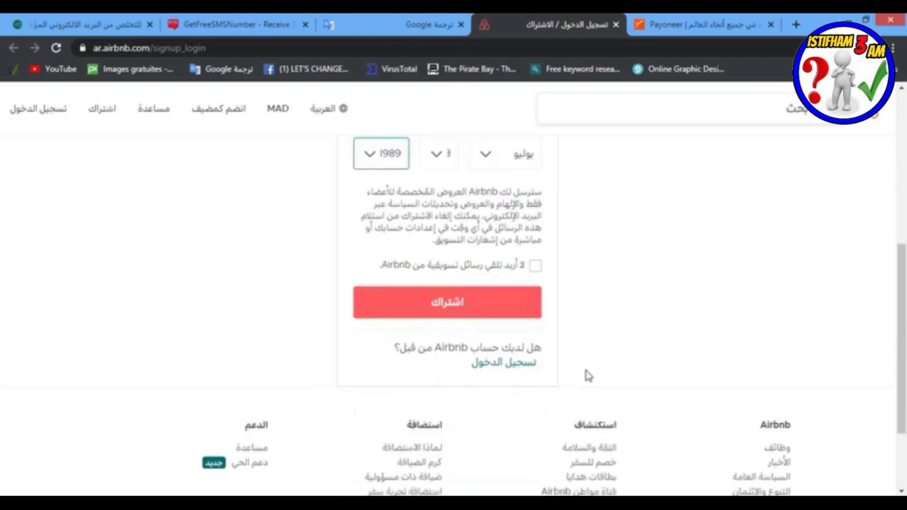
click(536, 267)
click(450, 316)
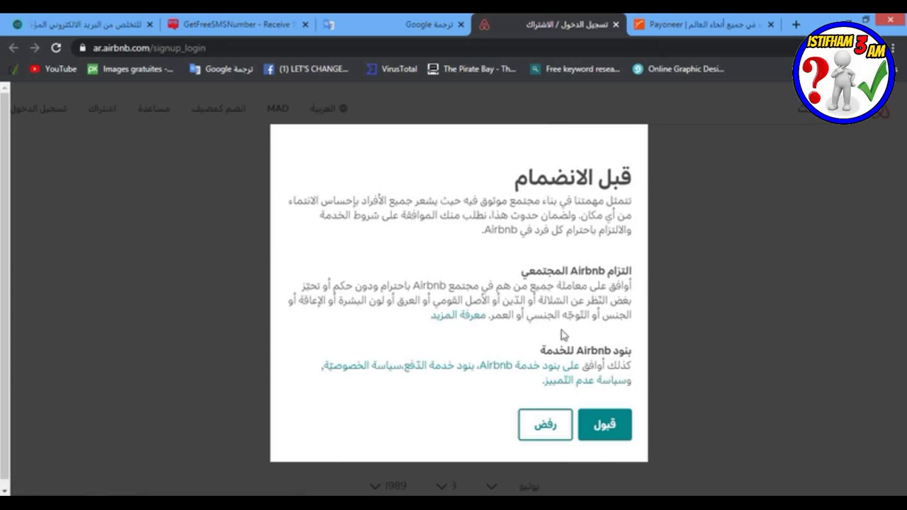
Step: Accept the community commitment (قبول), then go to Account (الحساب) from the profile menu
click(612, 424)
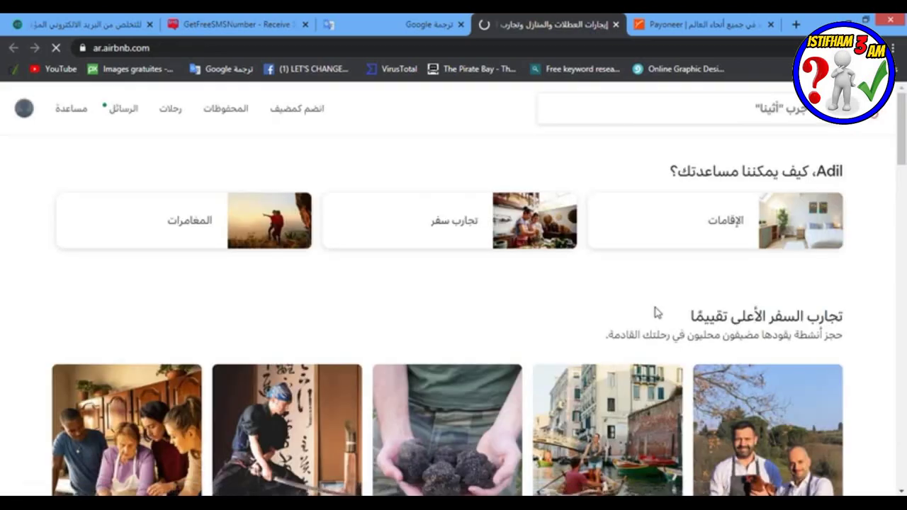
click(24, 110)
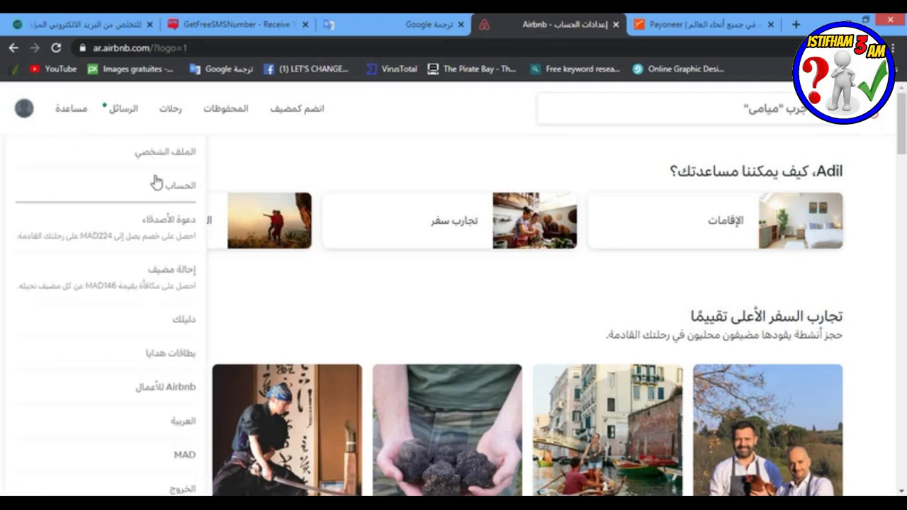
click(154, 187)
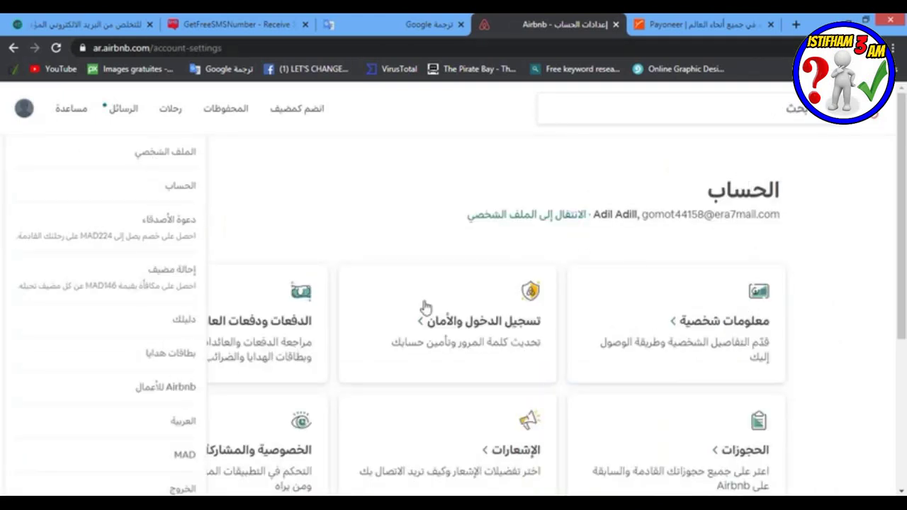
Step: Go to Payments & payouts, show the Payouts section, and start adding a payout method
click(253, 321)
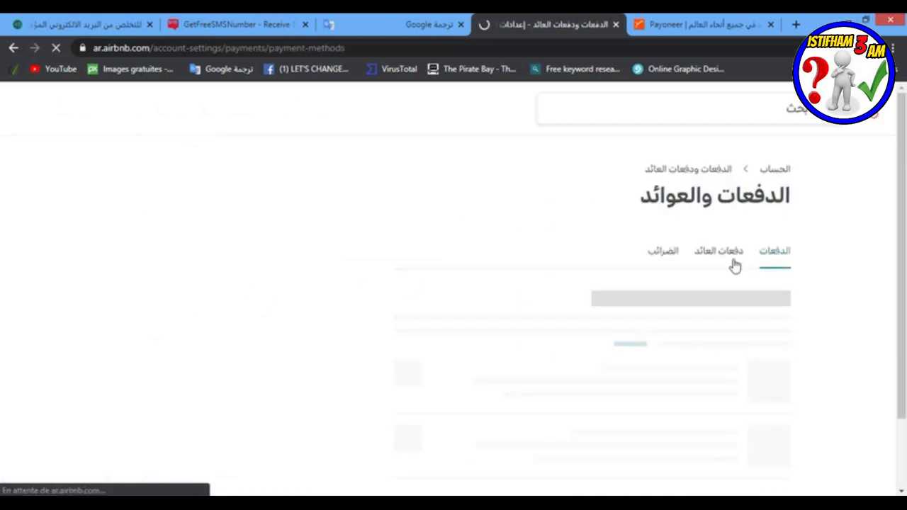
click(711, 256)
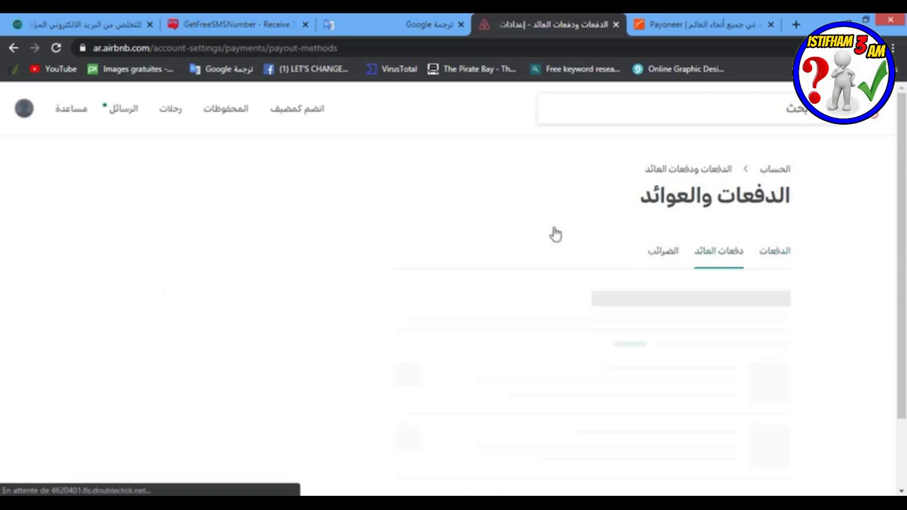
scroll(409, 249, down, 1)
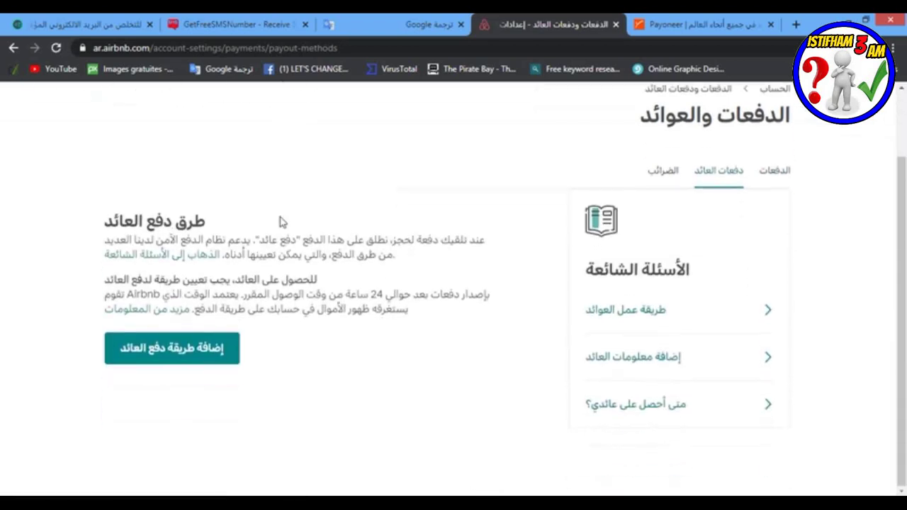
click(158, 353)
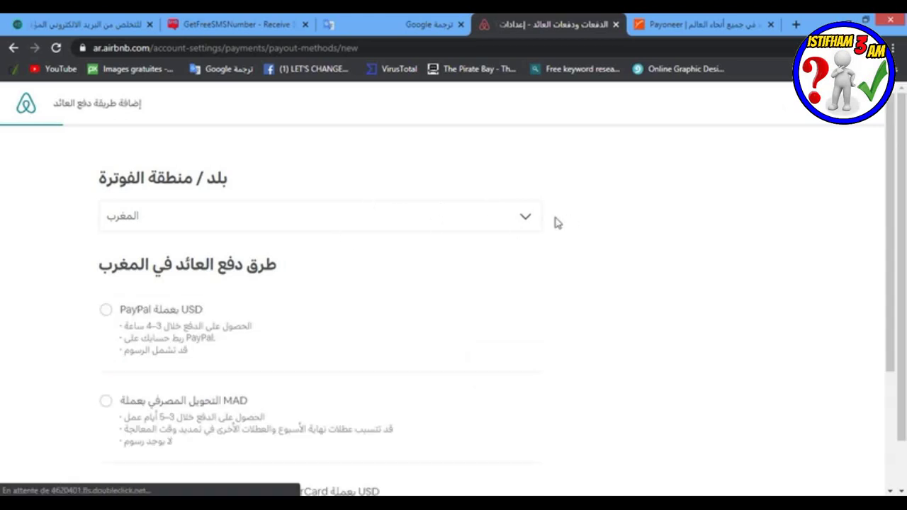
Step: Change the billing country from Morocco to Belgium
click(525, 216)
scroll(251, 272, down, 12)
scroll(251, 274, down, 10)
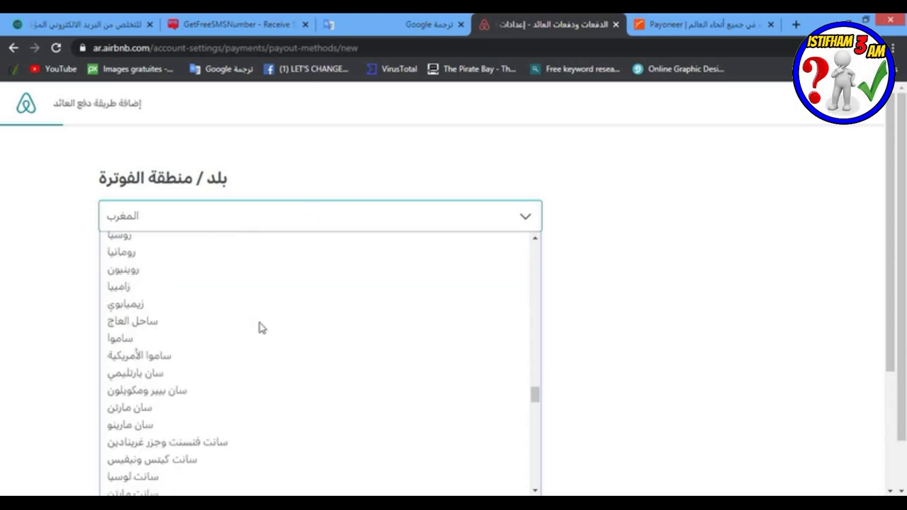
scroll(260, 327, down, 4)
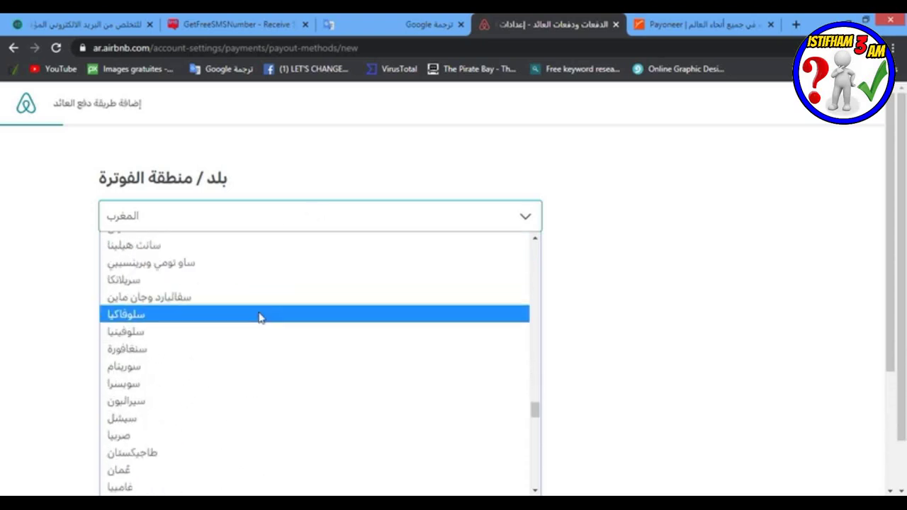
scroll(259, 318, down, 8)
scroll(233, 264, up, 6)
scroll(233, 263, up, 10)
scroll(227, 266, up, 6)
scroll(227, 265, up, 6)
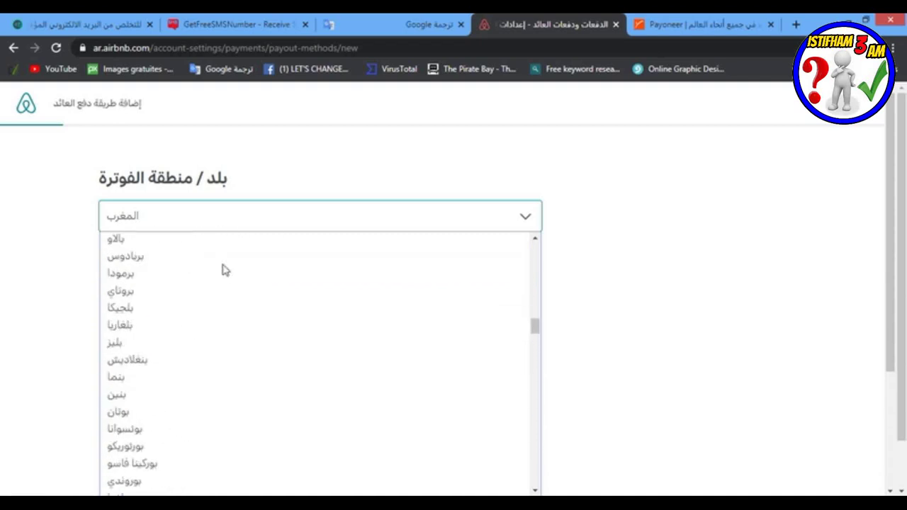
click(131, 302)
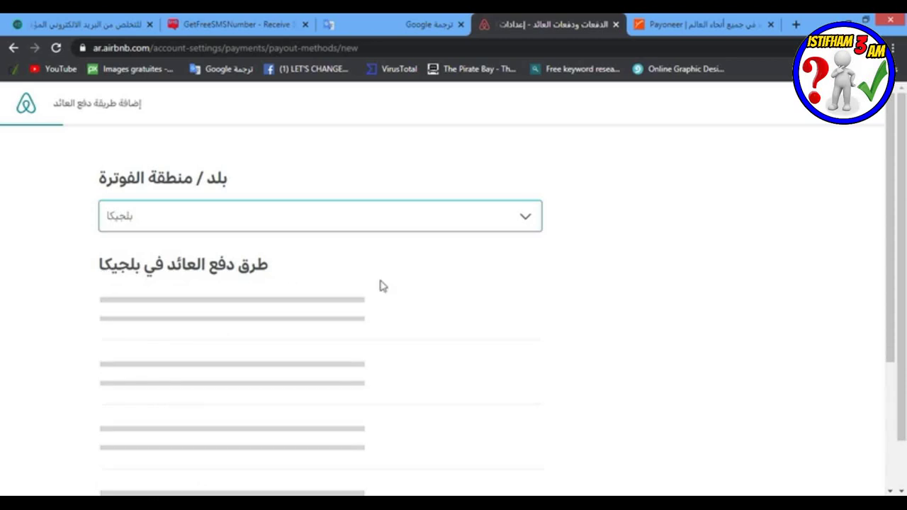
Step: Select the Payoneer prepaid MasterCard EUR payout option and continue with Next (التالي)
scroll(222, 308, down, 3)
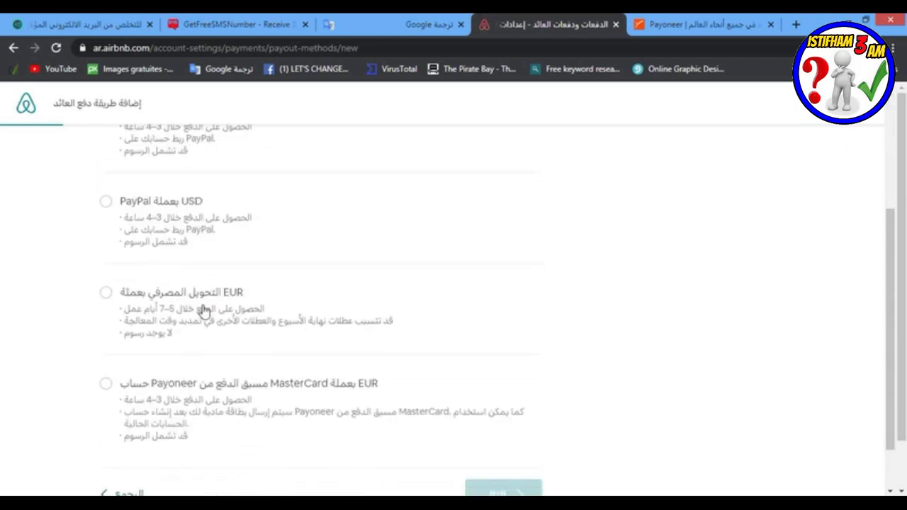
scroll(206, 313, down, 1)
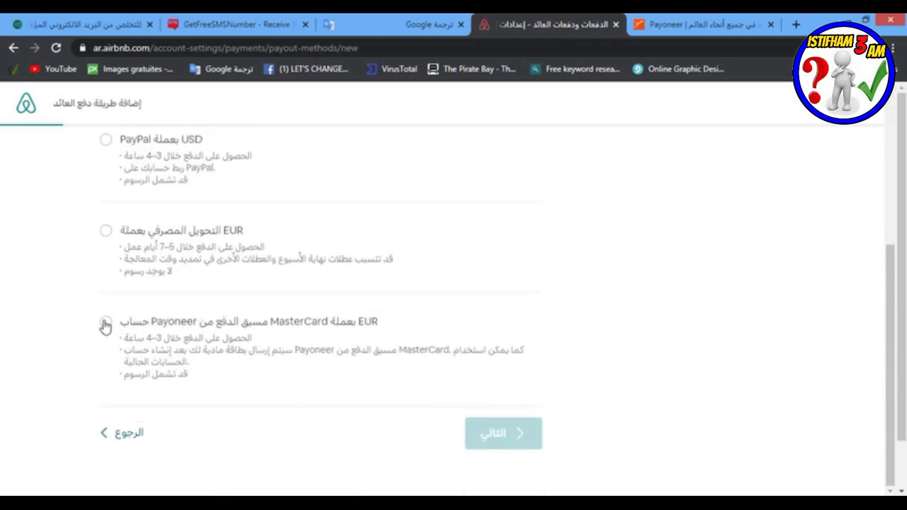
click(105, 325)
click(500, 445)
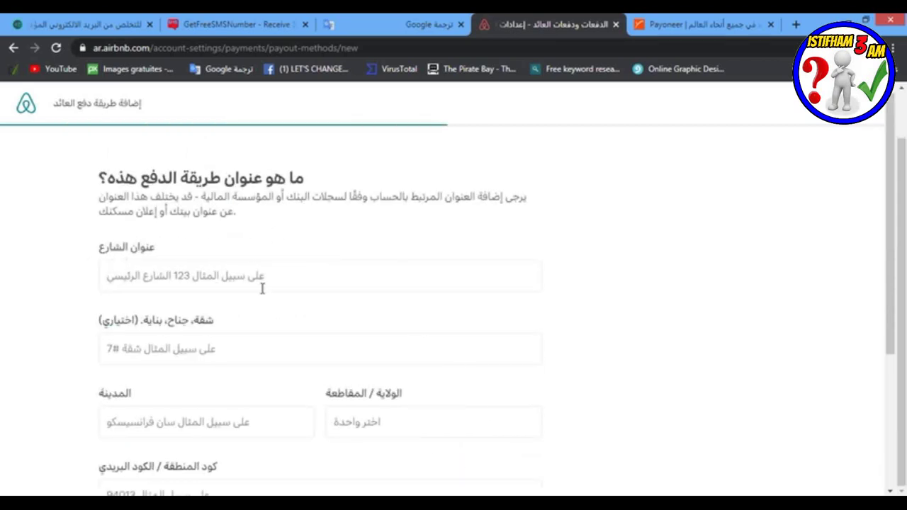
Step: Fill the street field by choosing a Brussels address from the suggestions
scroll(93, 259, down, 3)
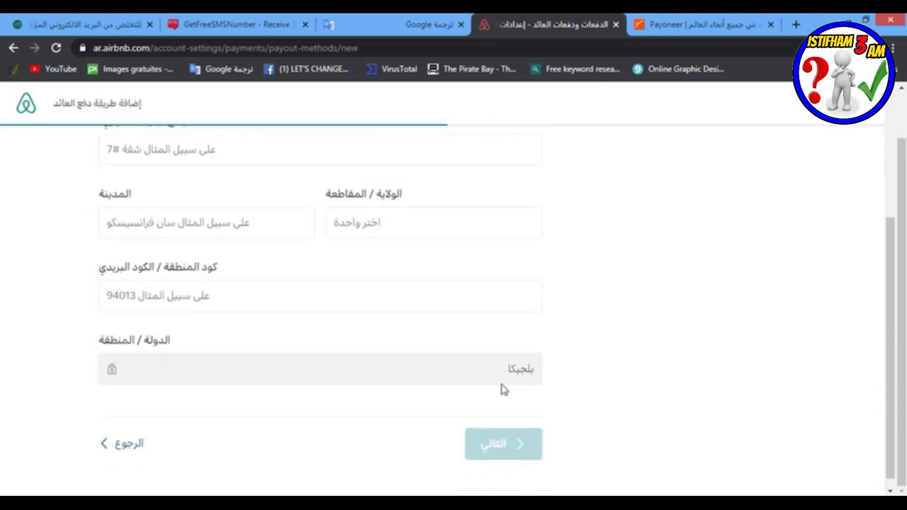
scroll(459, 304, up, 1)
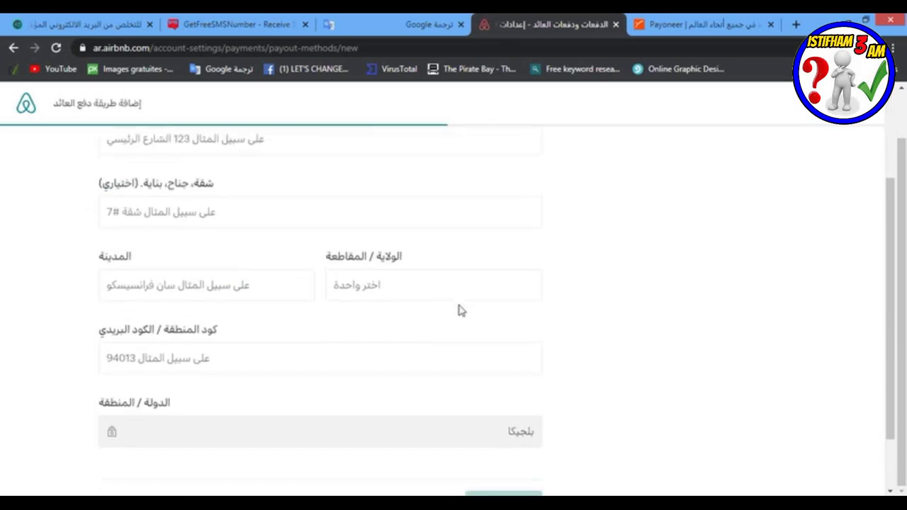
scroll(459, 305, down, 1)
scroll(459, 305, up, 3)
click(328, 281)
text(av)
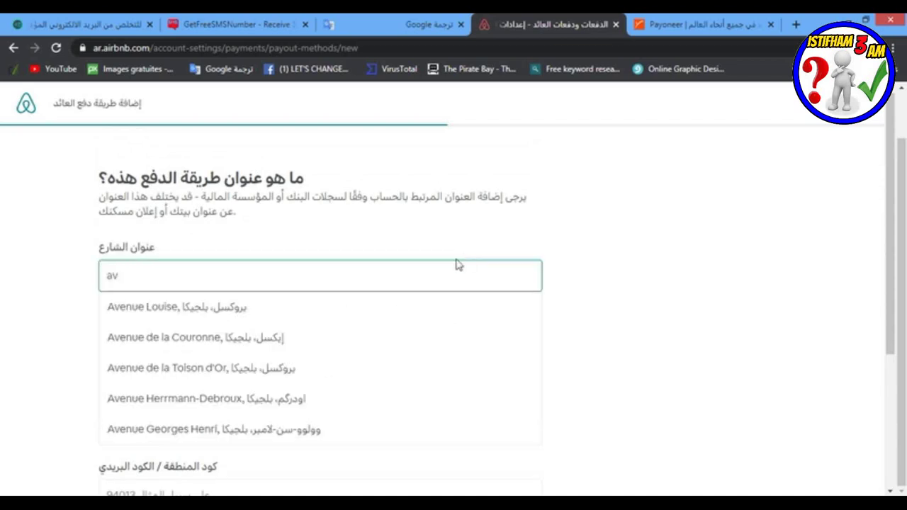
click(320, 312)
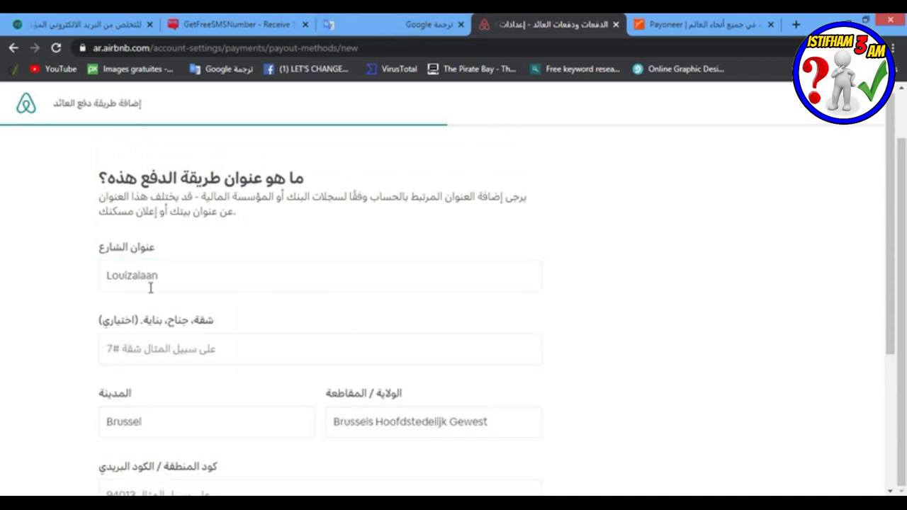
click(186, 274)
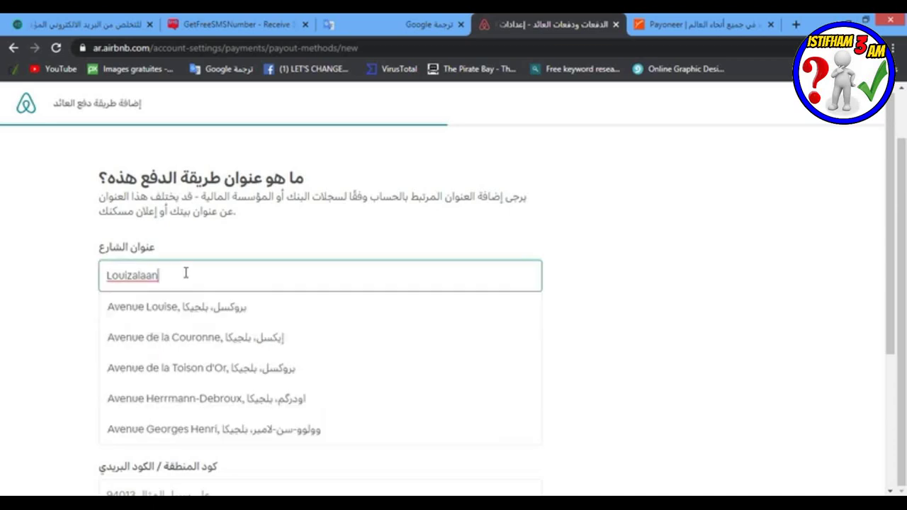
click(193, 311)
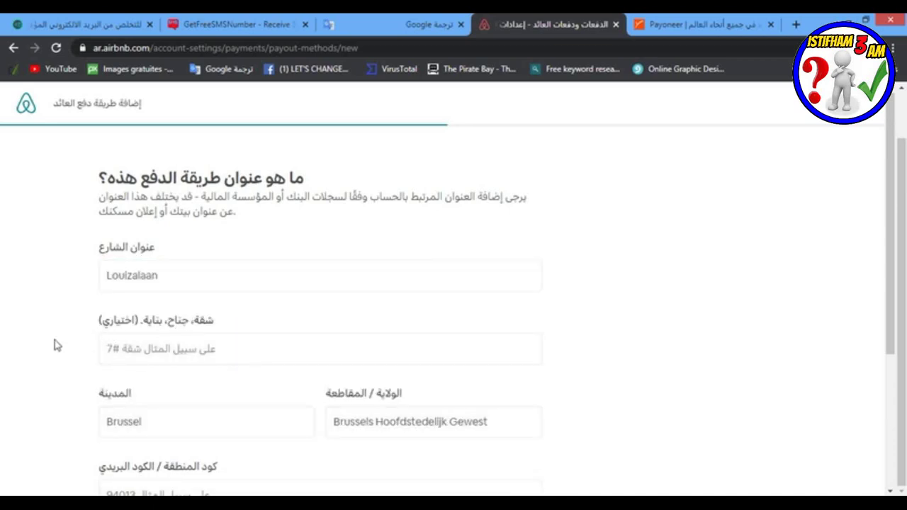
Step: Enter the apartment number and the postal code for the payout address
click(138, 348)
text(nr 5)
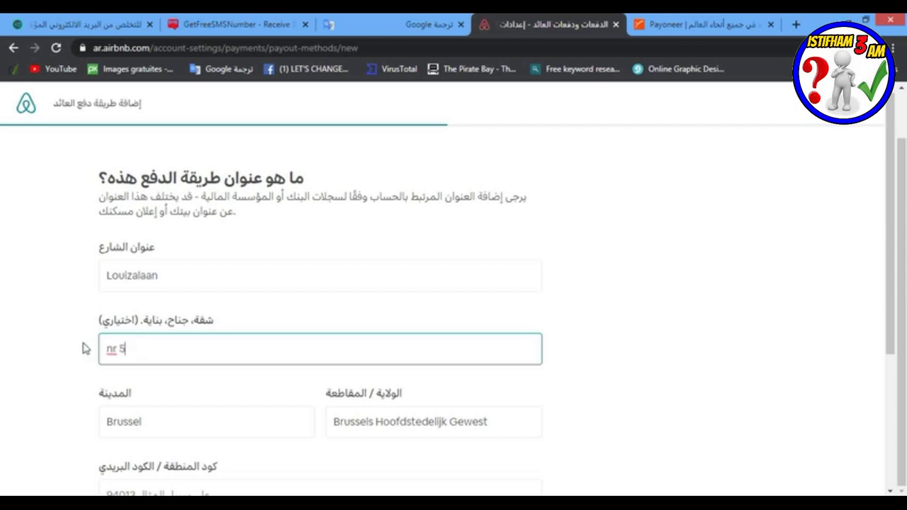
scroll(76, 358, down, 3)
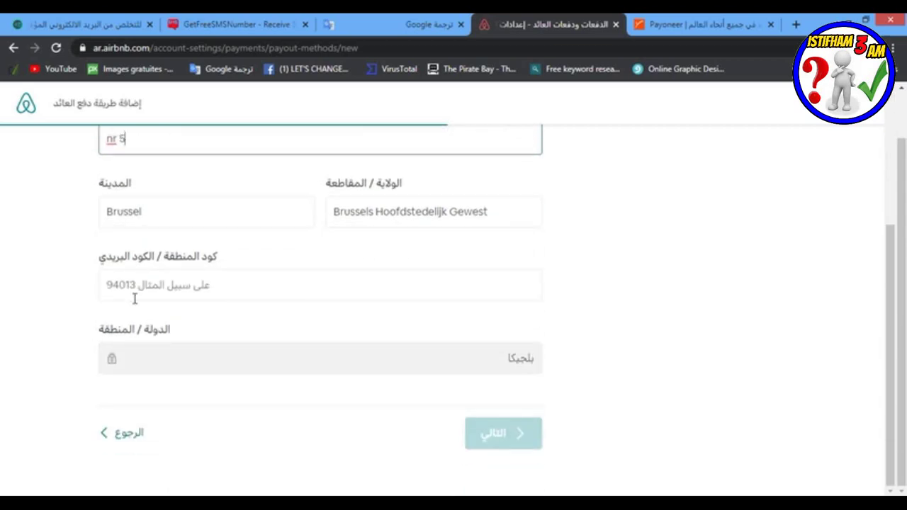
click(161, 297)
text(94352)
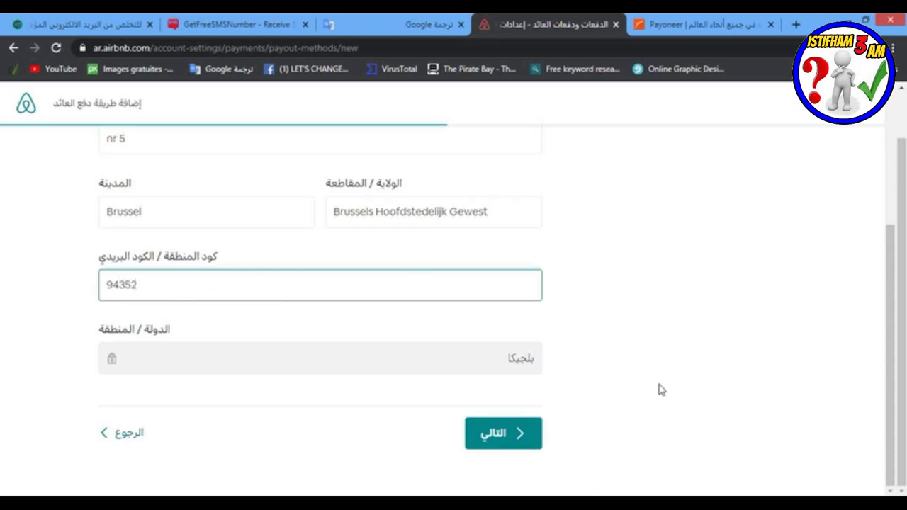
click(613, 339)
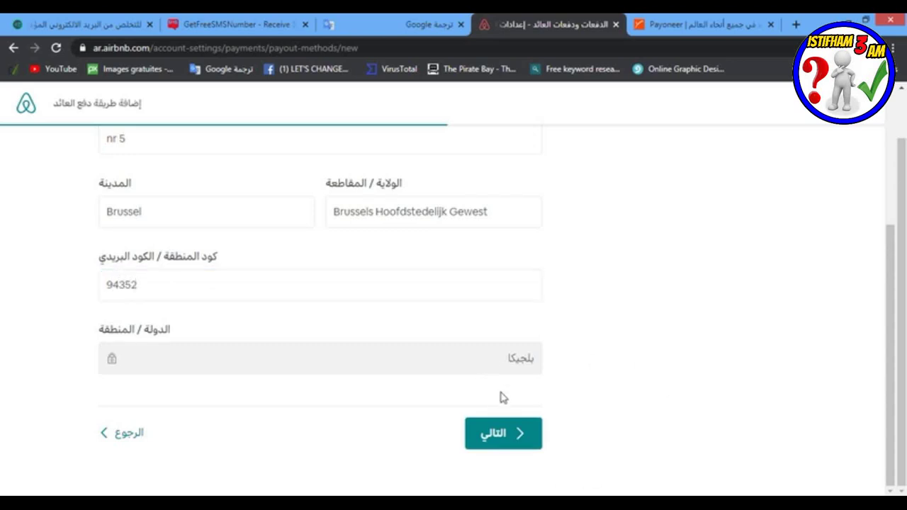
Step: Confirm the payout address and pass the Payoneer MasterCard summary to reach Payoneer's card setup
click(511, 425)
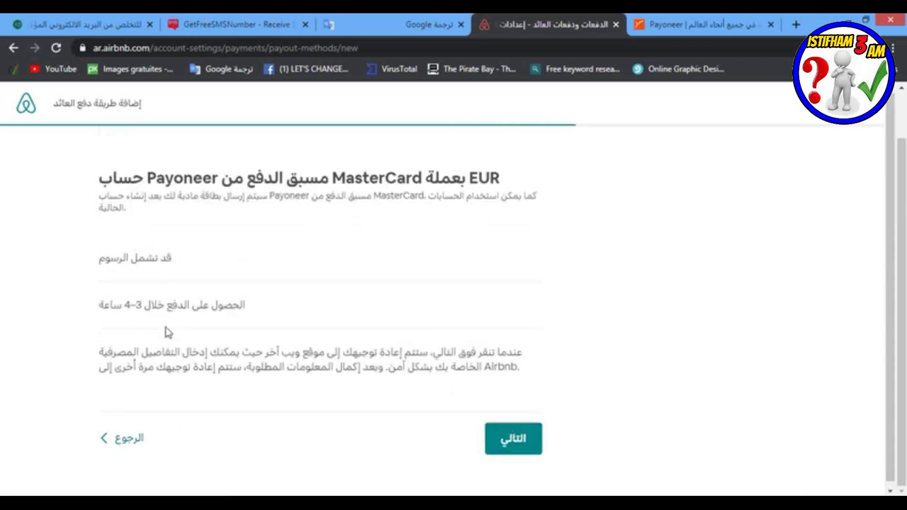
scroll(355, 400, down, 1)
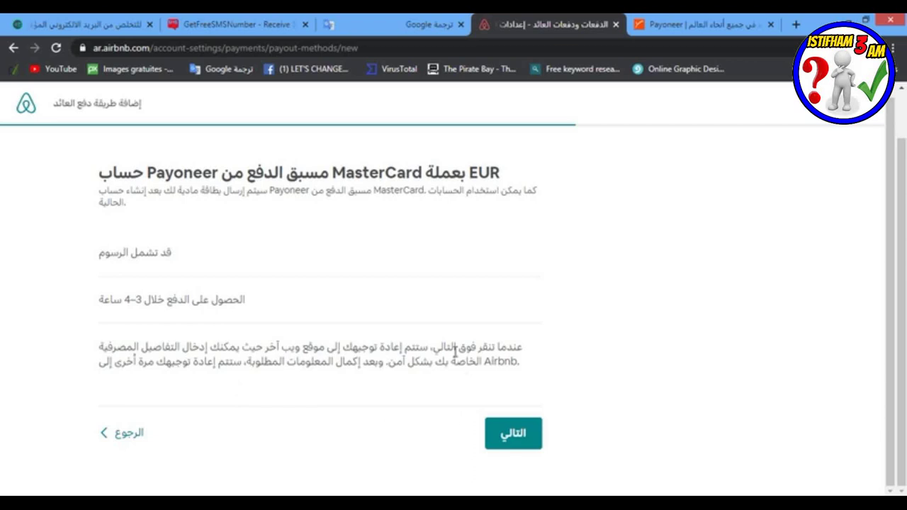
click(516, 432)
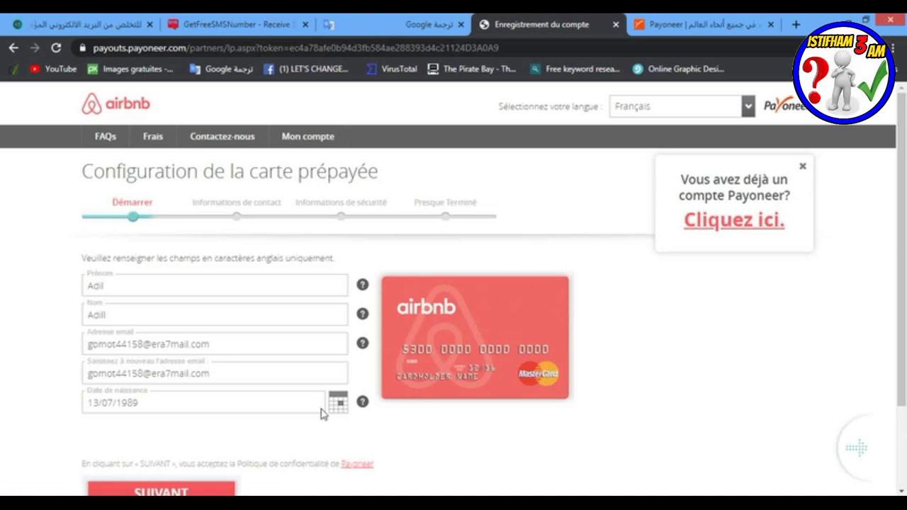
Step: Submit personal details, enter the Belgian mobile number without the duplicated +32, and continue (SUIVANT)
scroll(320, 414, down, 2)
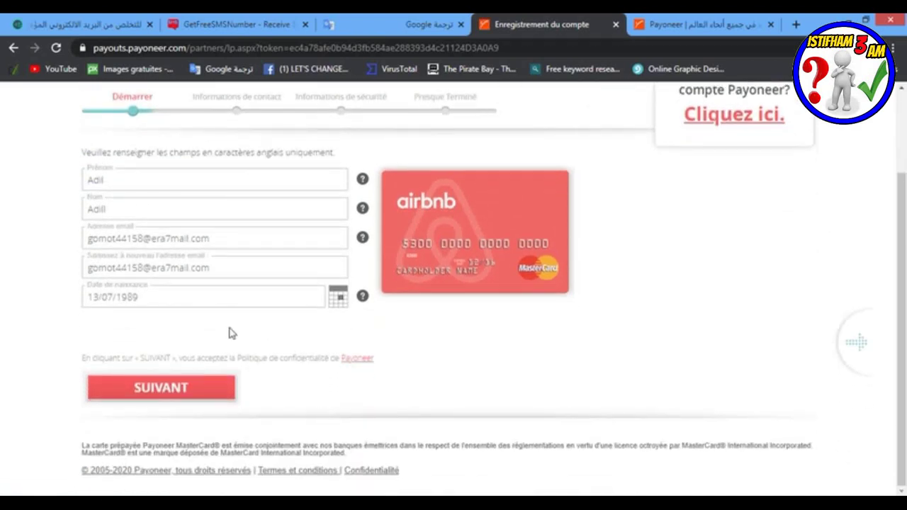
click(178, 387)
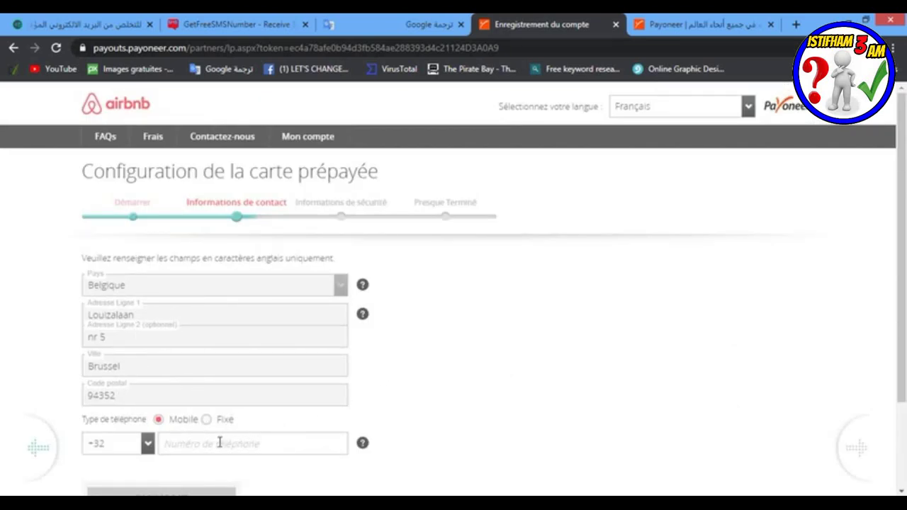
scroll(225, 435, down, 1)
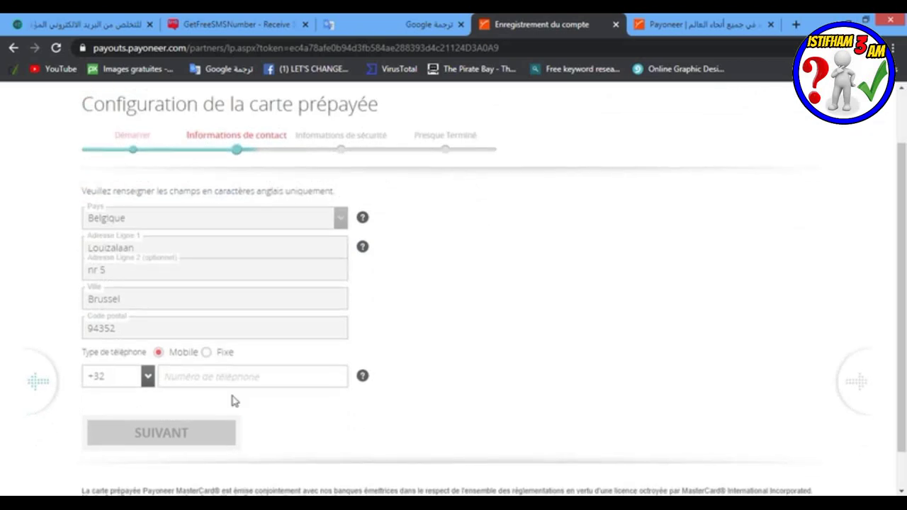
scroll(227, 387, down, 1)
click(197, 330)
key(ctrl+v)
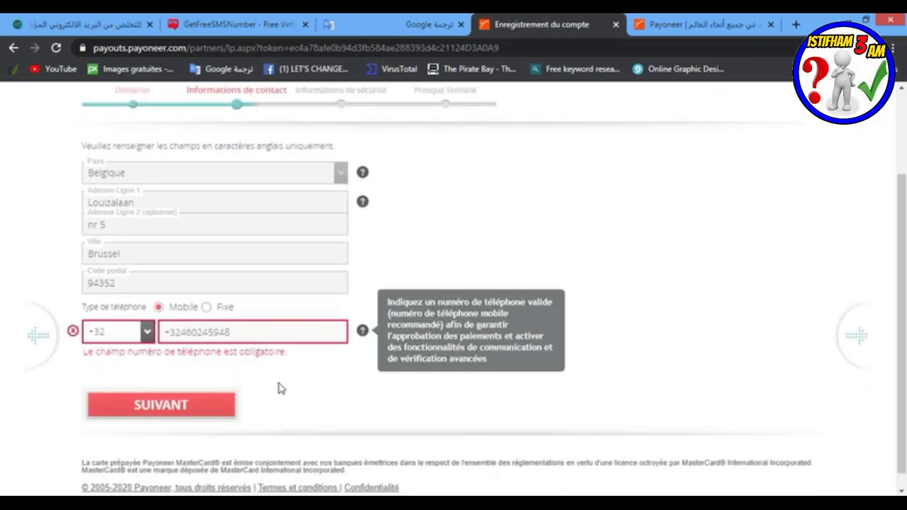
drag(179, 332, 150, 339)
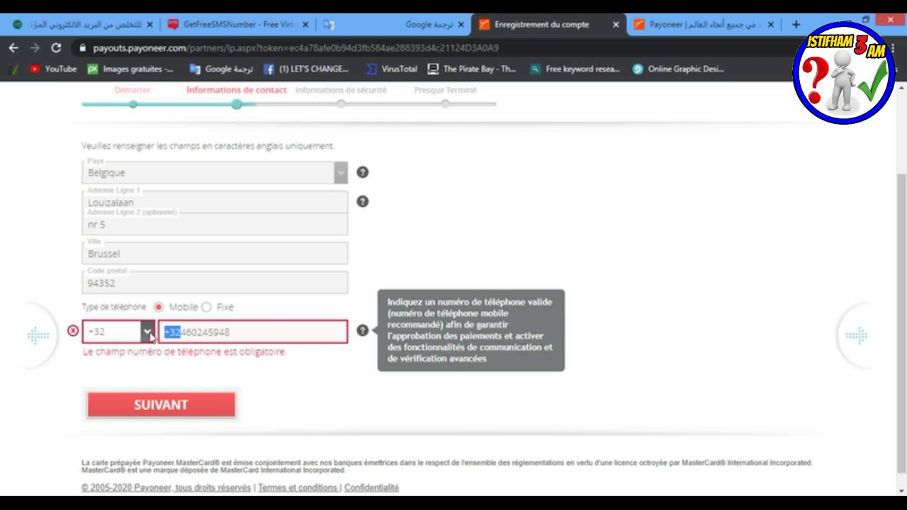
key(BackSpace)
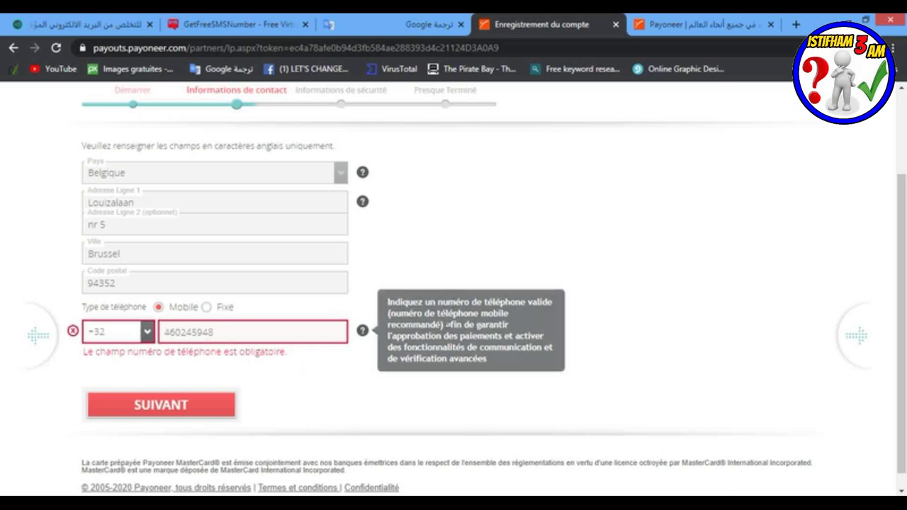
click(196, 390)
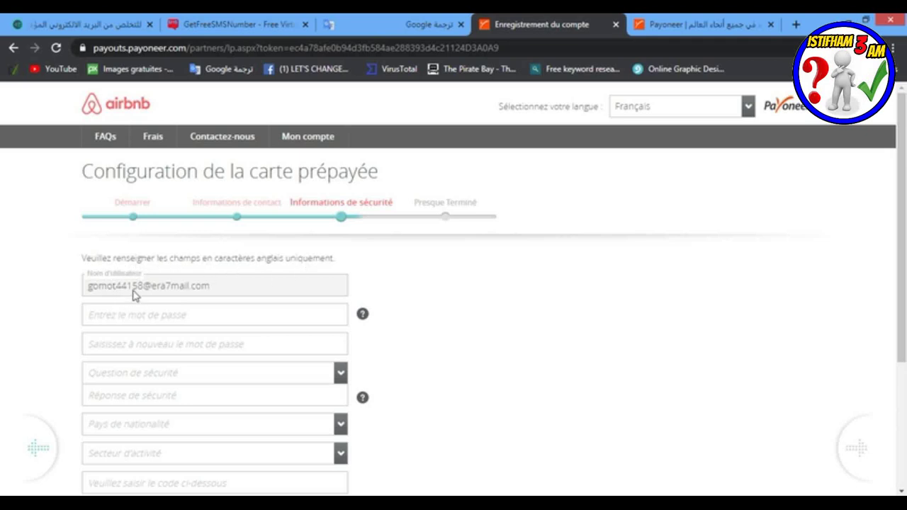
Step: Enter the account password in Payoneer and re-enter it to confirm, fixing a typo
scroll(147, 291, down, 1)
click(156, 249)
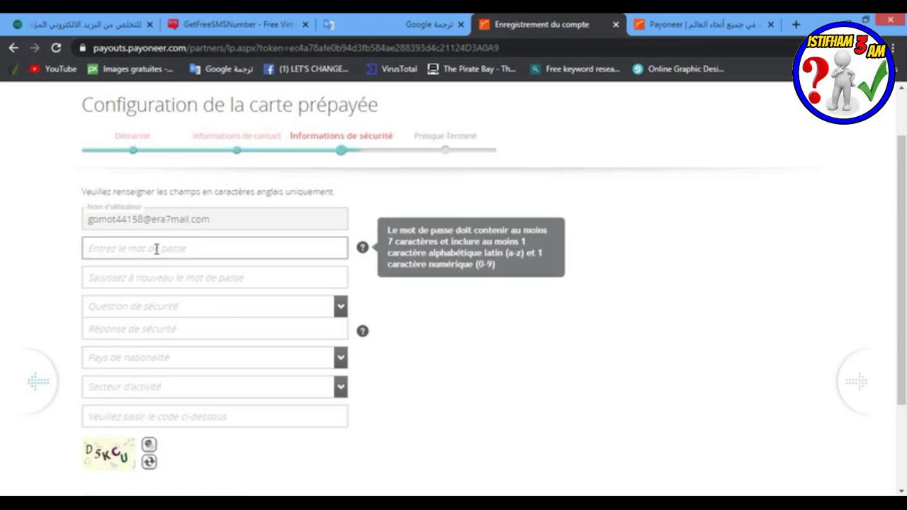
text(abc)
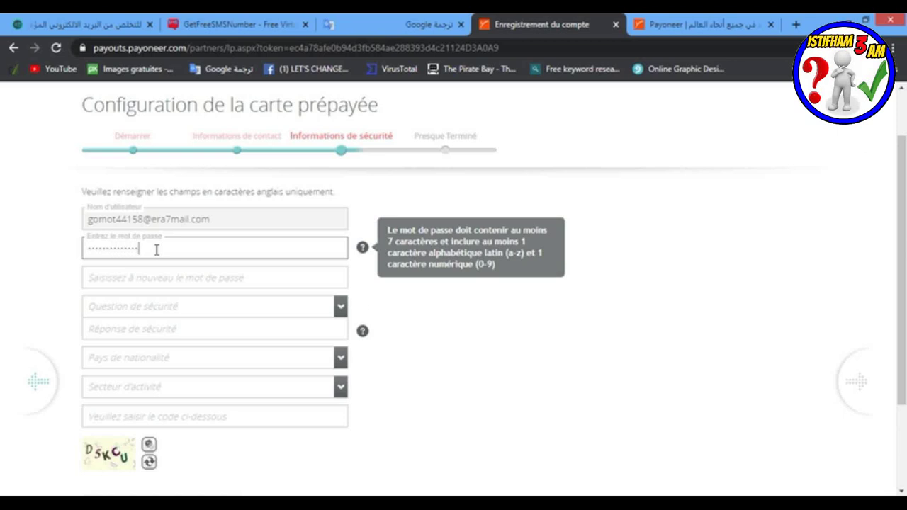
click(155, 276)
text(ab)
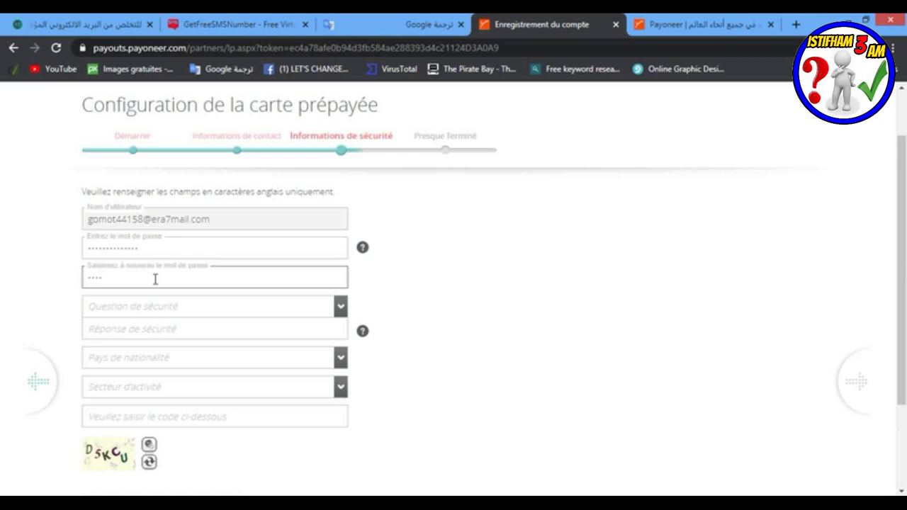
key(BackSpace)
key(BackSpace)
text(a)
Step: Choose 'Dans quelle ville est née votre grand-mère maternelle?' and start typing the security answer
click(342, 309)
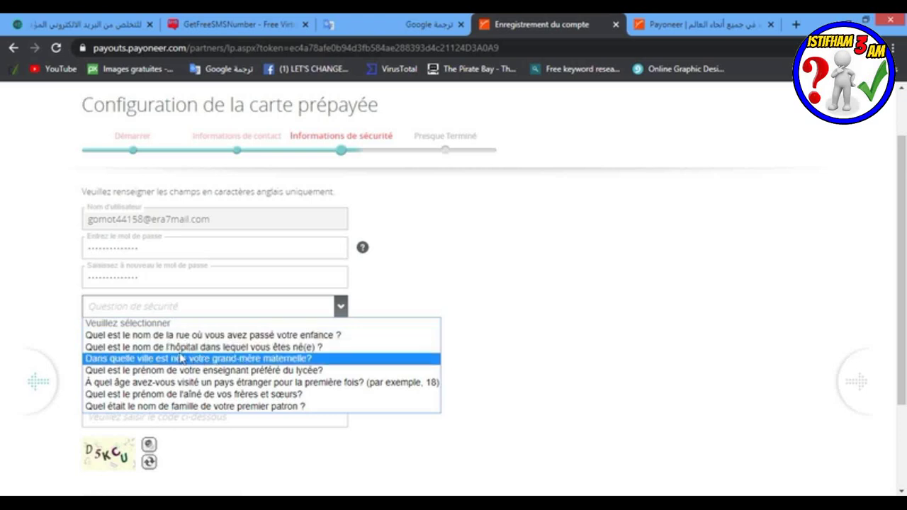
click(235, 359)
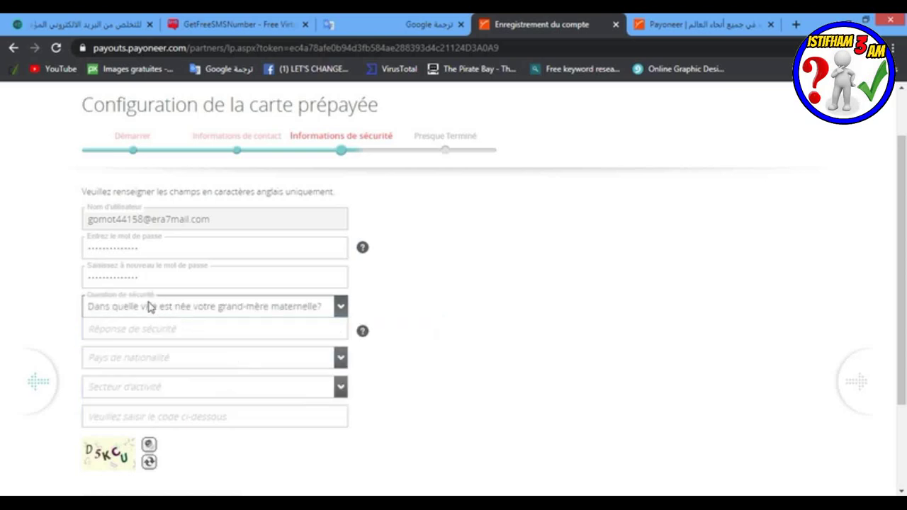
click(126, 330)
text(20/10/1965)
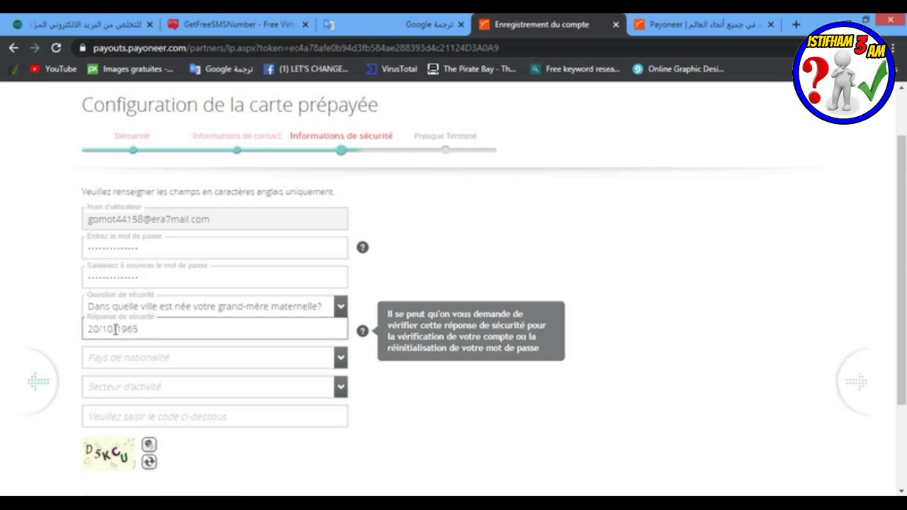
Step: Set Pays de nationalité to Ghana and Secteur d'activité to Design and Multimedia
click(121, 365)
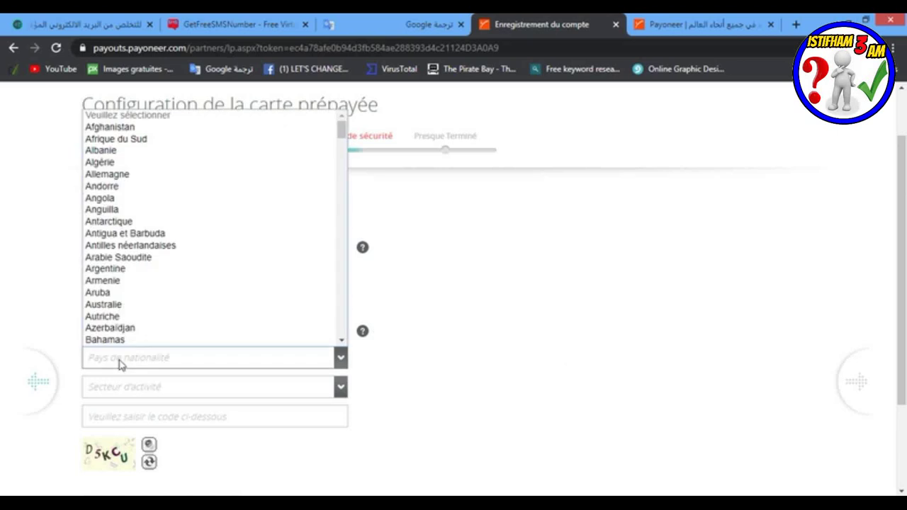
scroll(112, 342, down, 10)
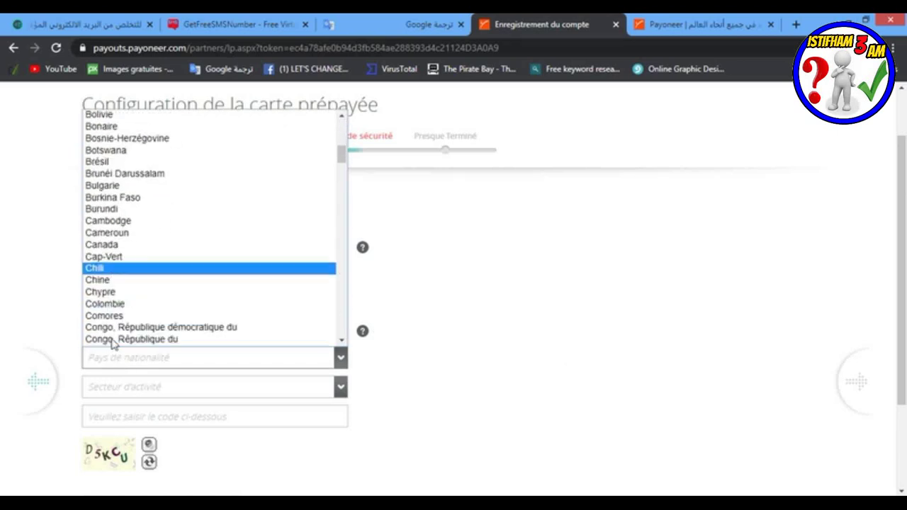
scroll(112, 342, down, 10)
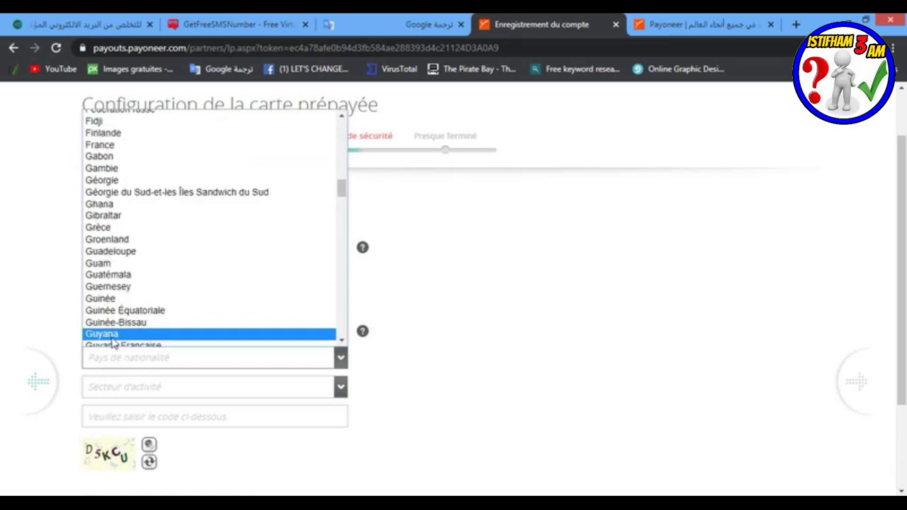
click(103, 204)
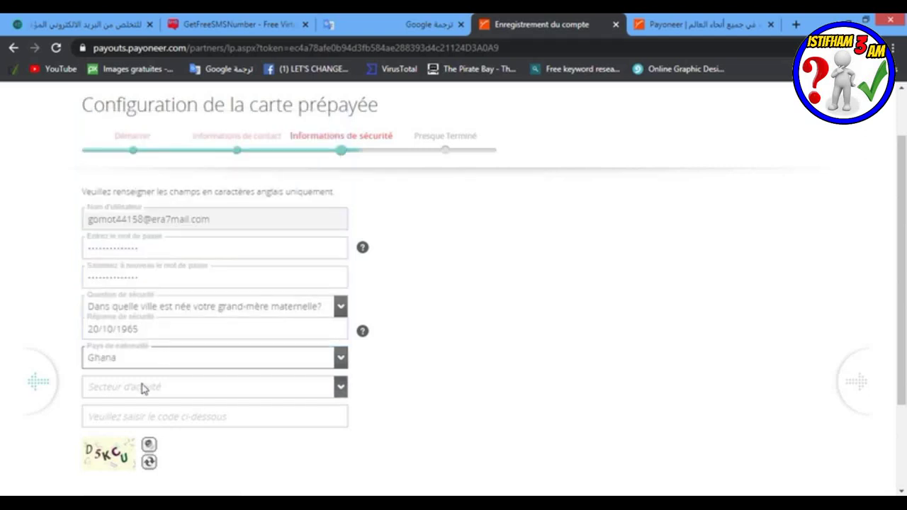
click(333, 386)
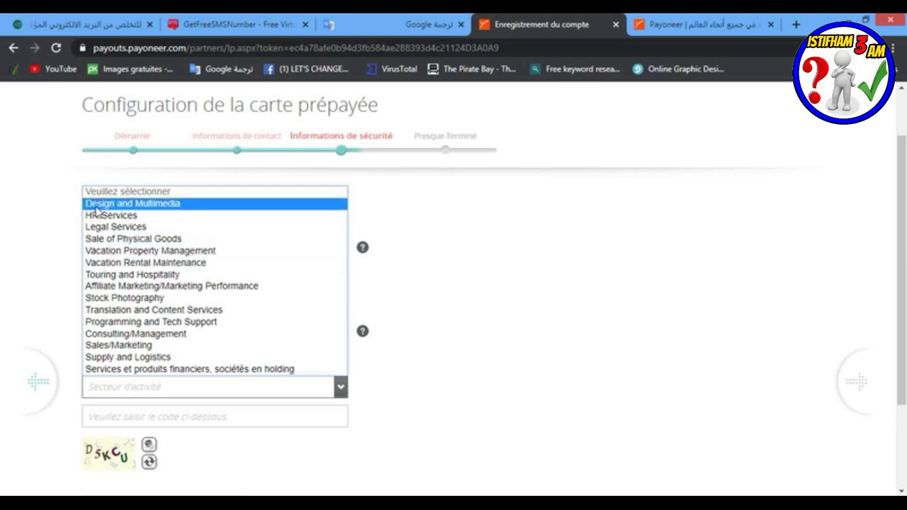
click(96, 204)
Step: Enter the captcha code and continue to the final registration step
scroll(186, 429, down, 2)
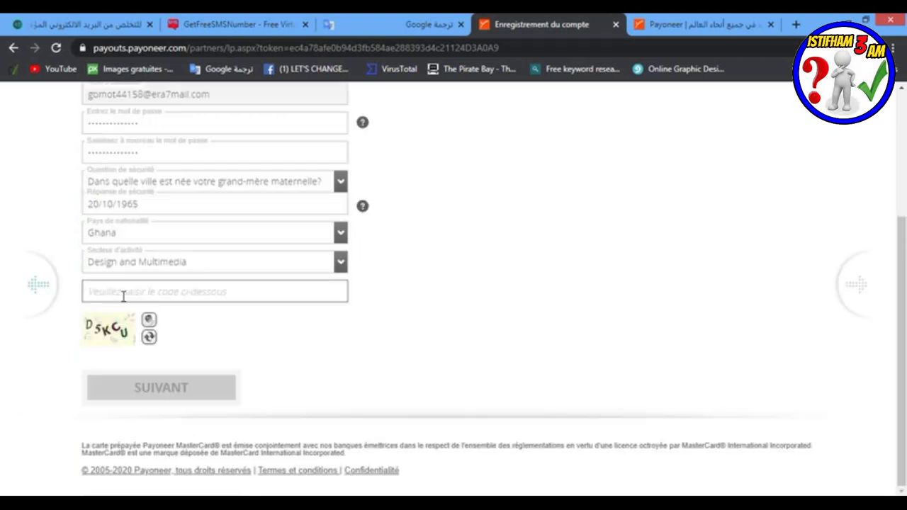
text(d5)
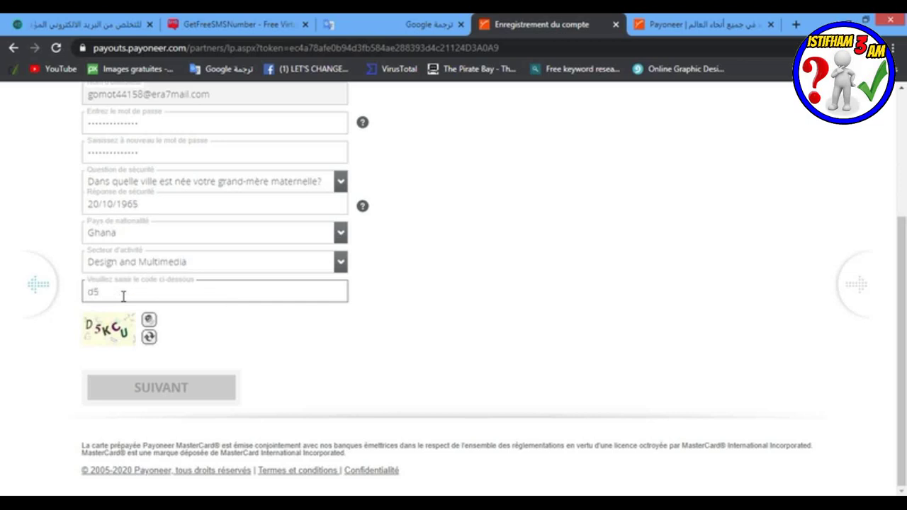
text(kcu)
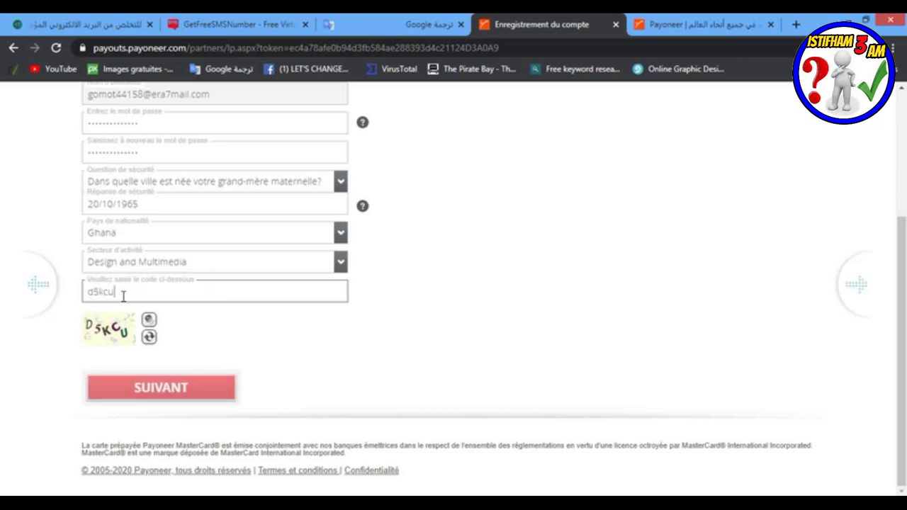
click(150, 390)
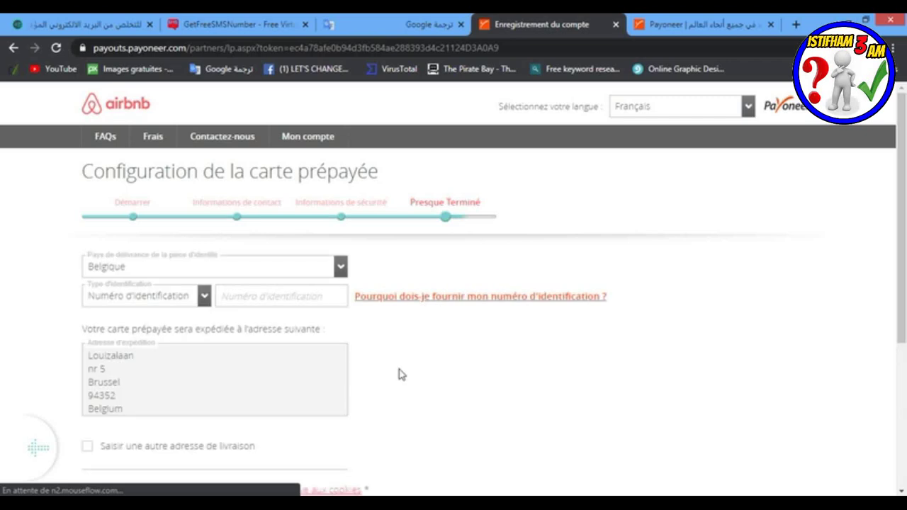
Step: Keep Numéro d'identification as the ID type and enter the identification number
click(129, 303)
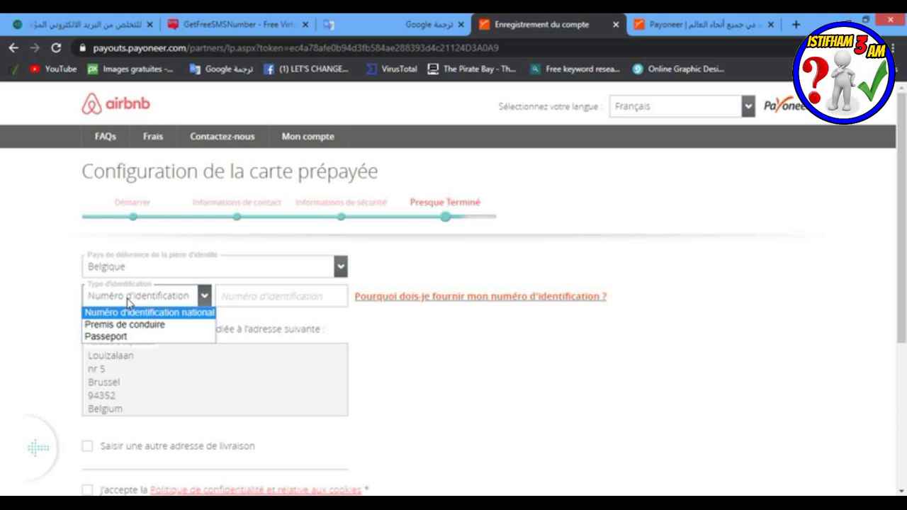
click(126, 303)
click(116, 301)
click(127, 297)
click(229, 299)
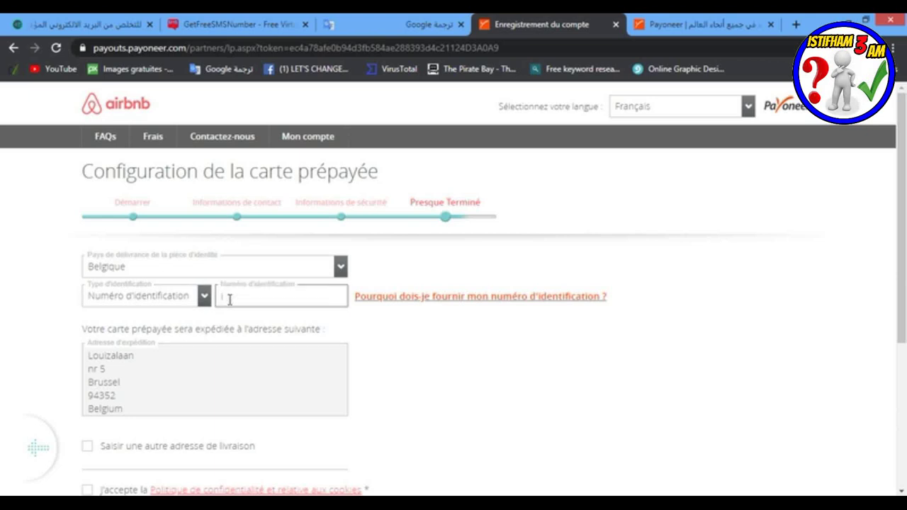
click(399, 390)
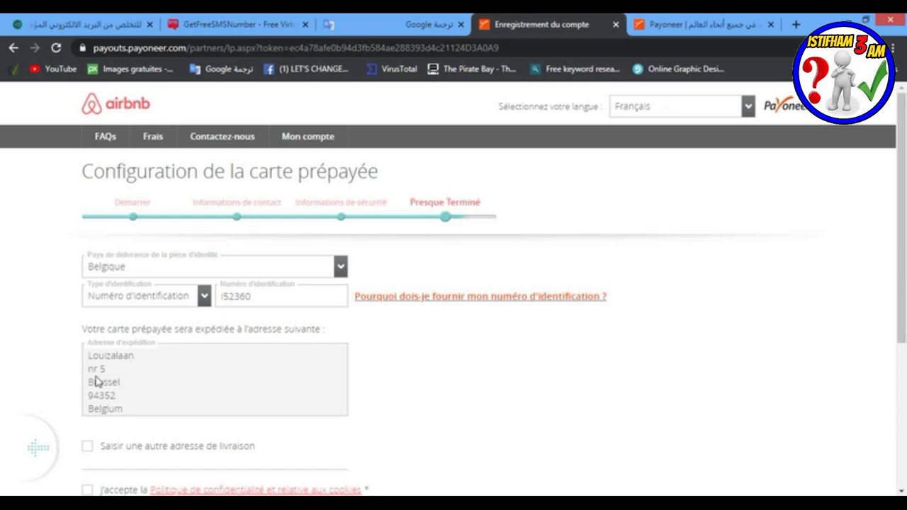
Step: Accept the privacy policy, terms and conditions, and prices and fees, then submit the COMMANDER order
scroll(182, 391, down, 3)
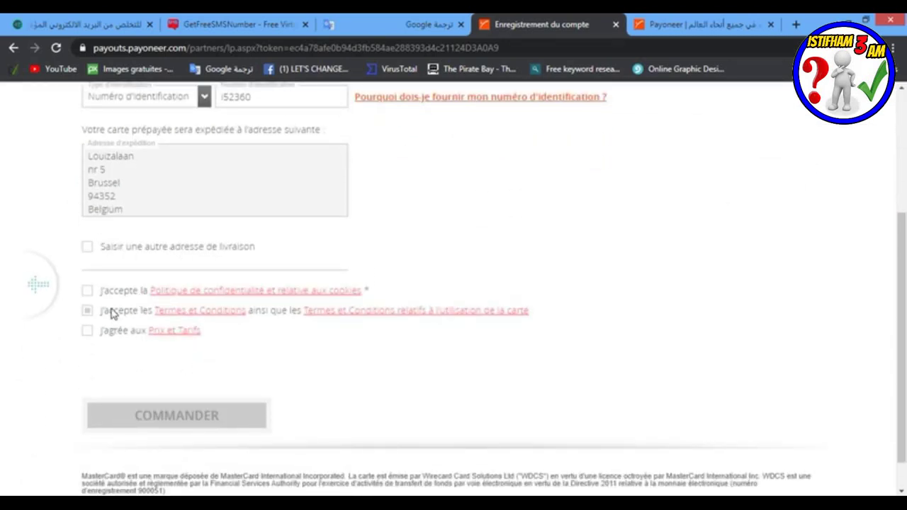
click(86, 290)
click(87, 311)
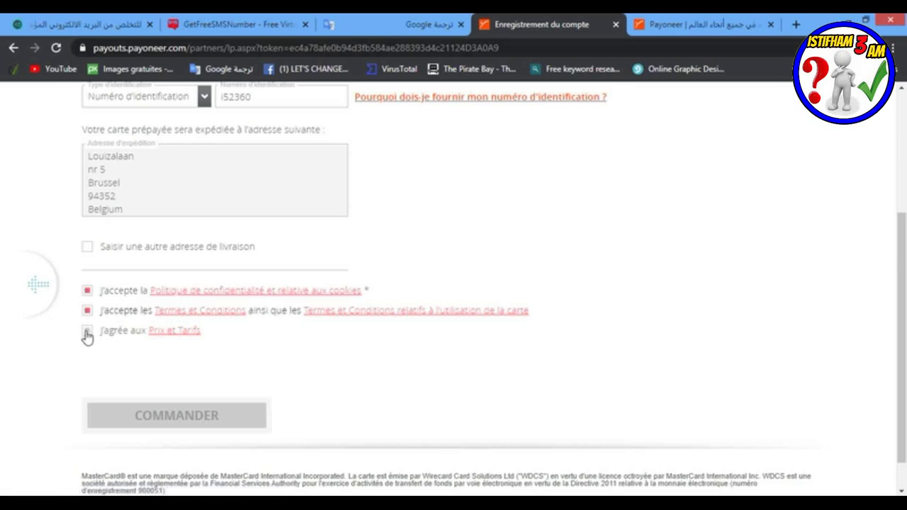
click(86, 331)
click(166, 419)
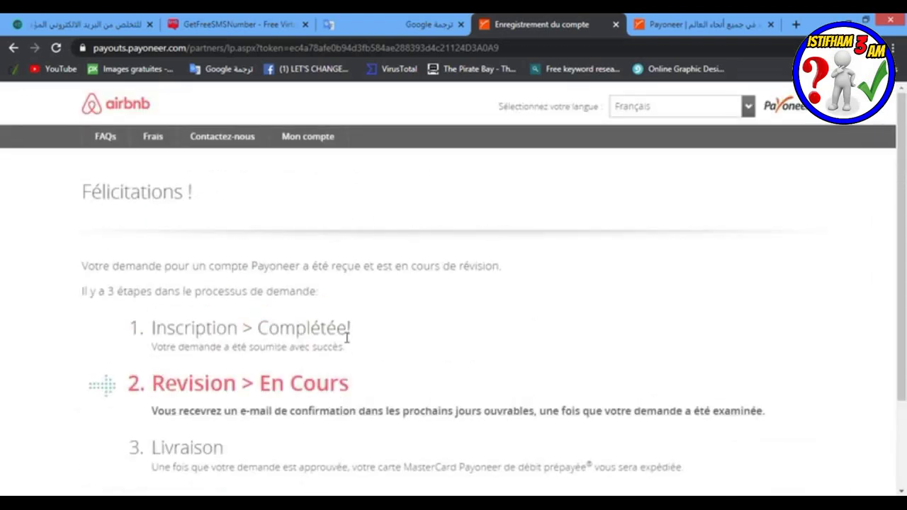
Step: Review the Félicitations confirmation page saying the Payoneer application was received
drag(56, 199, 207, 193)
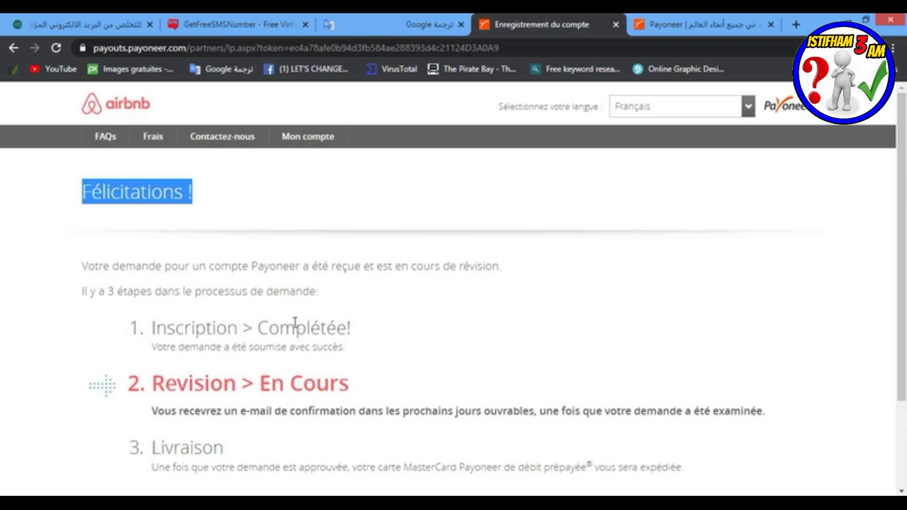
scroll(376, 328, down, 3)
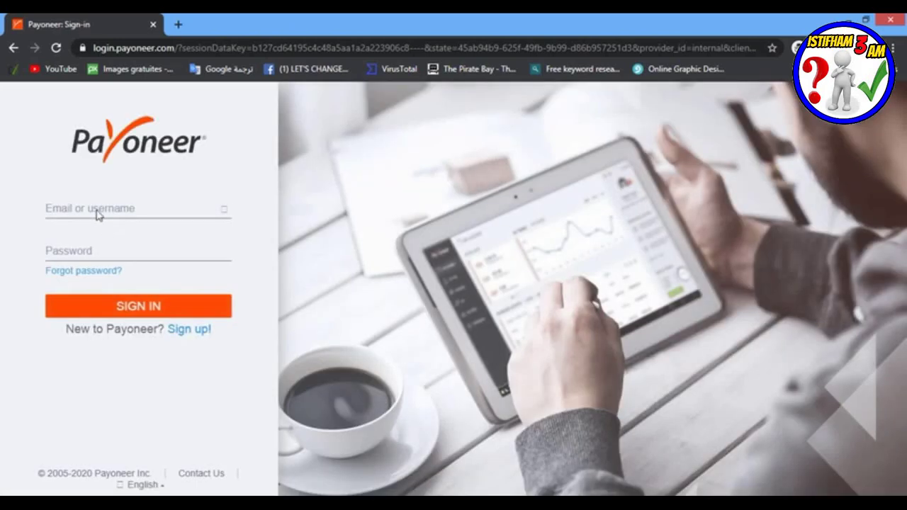
Step: Sign in to Payoneer with the account e-mail and password, choosing 'Not now' for two-step verification
click(96, 209)
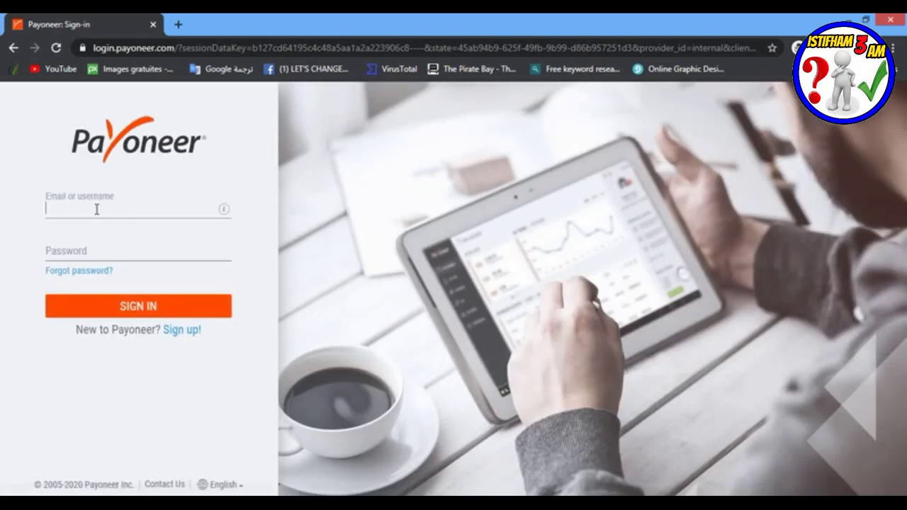
key(ctrl+v)
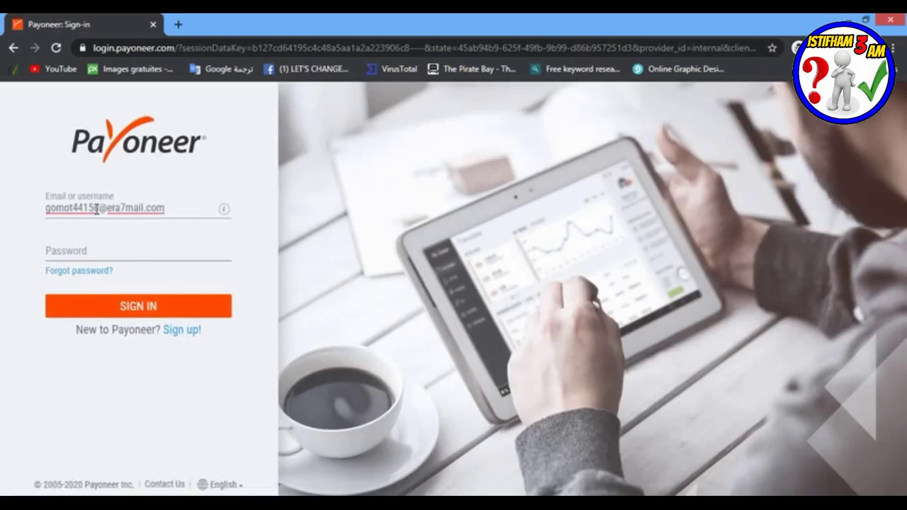
click(89, 246)
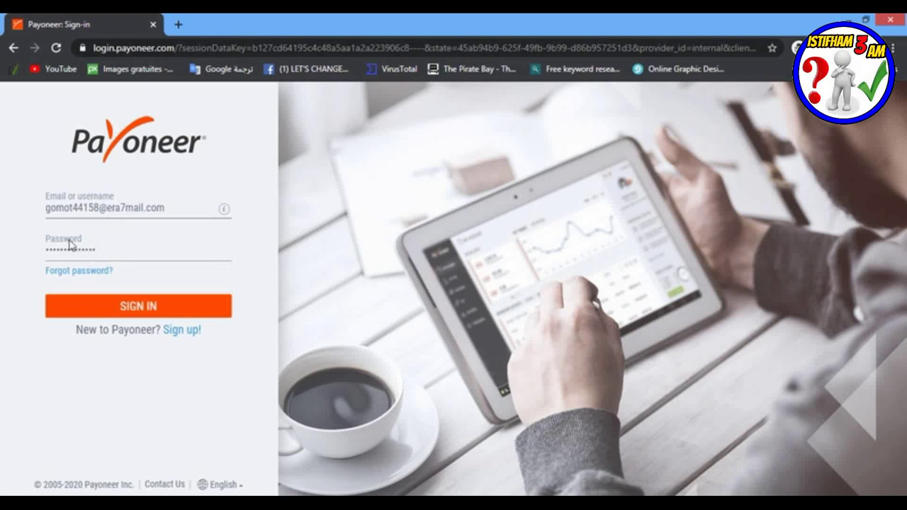
click(132, 301)
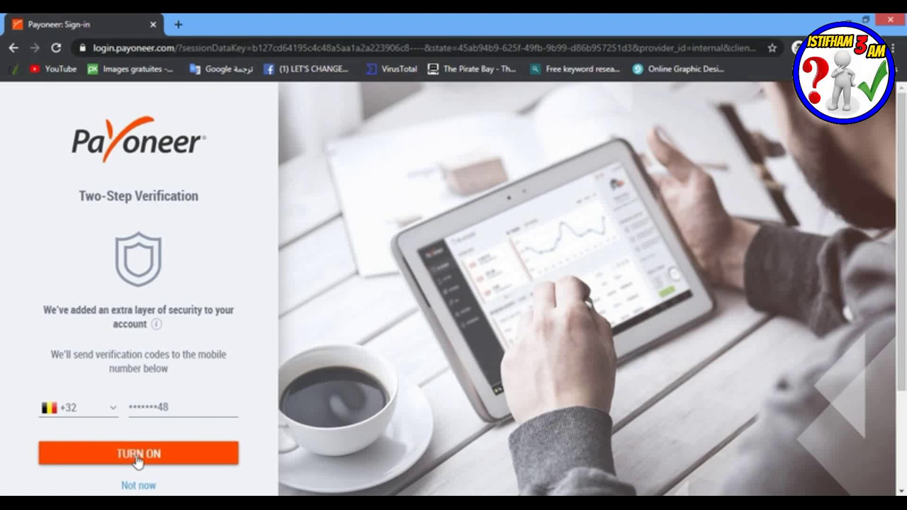
click(134, 485)
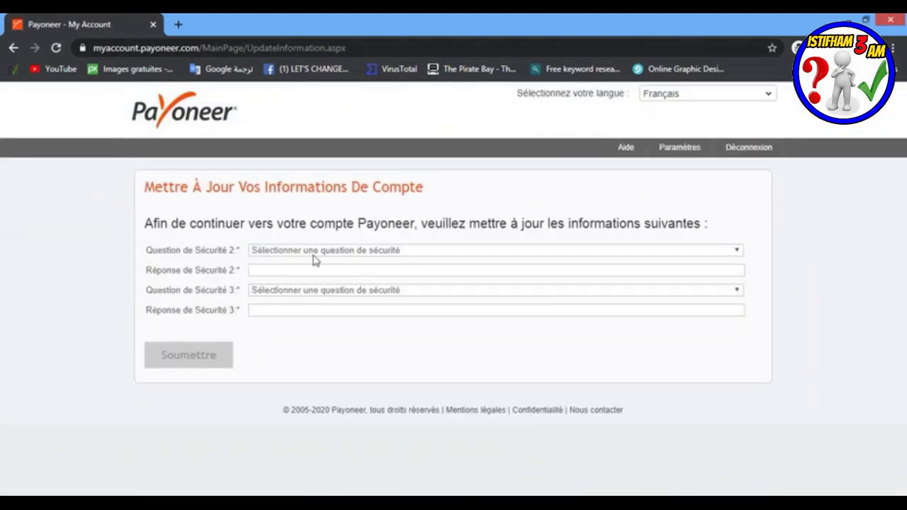
Step: Pick mother's birth city as security question 2 and mother's birthday as question 3, then start answering question 3
click(291, 254)
click(291, 274)
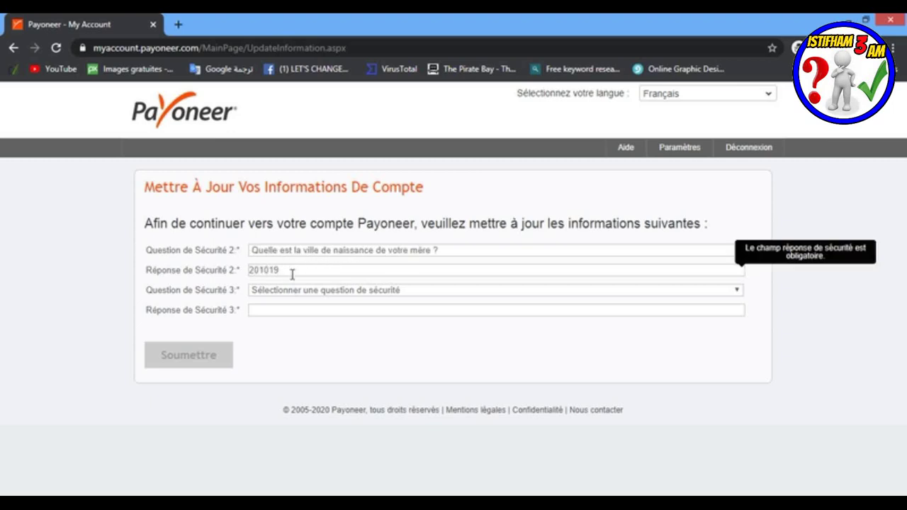
click(348, 289)
click(304, 309)
click(305, 310)
text(201)
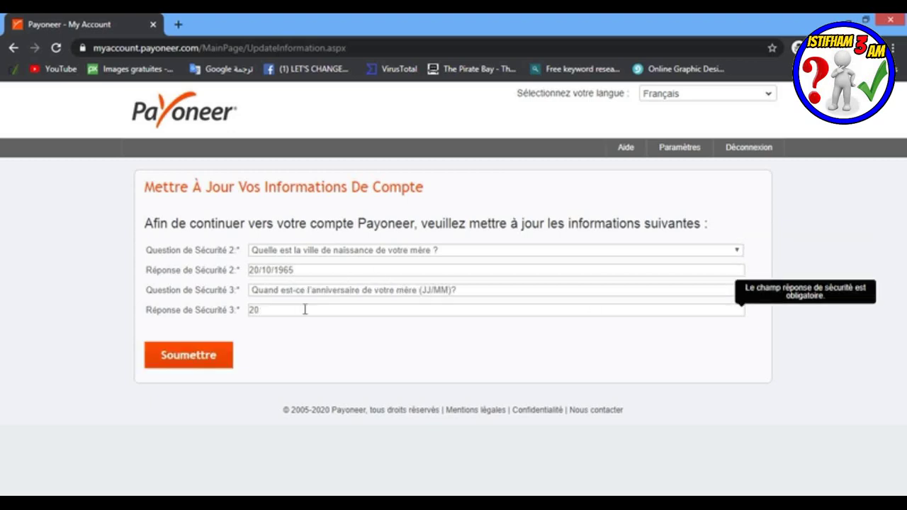